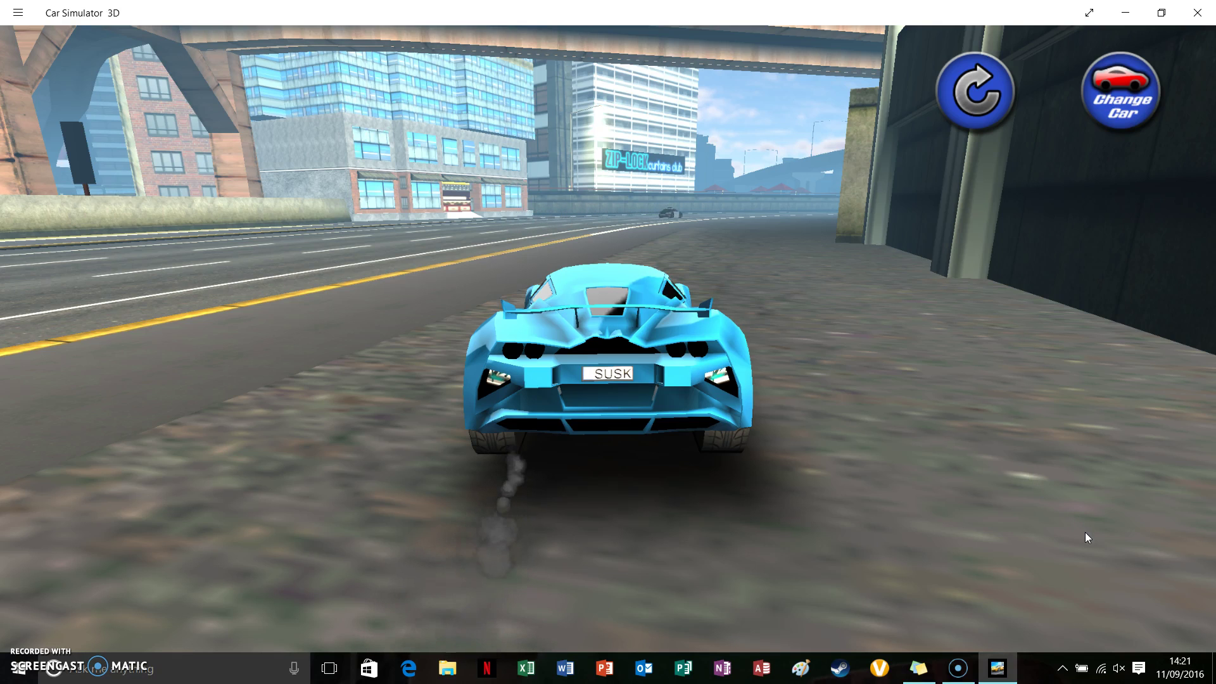
# Drive past the wall and the police car, then speed along the highway.
pyautogui.press('Up')
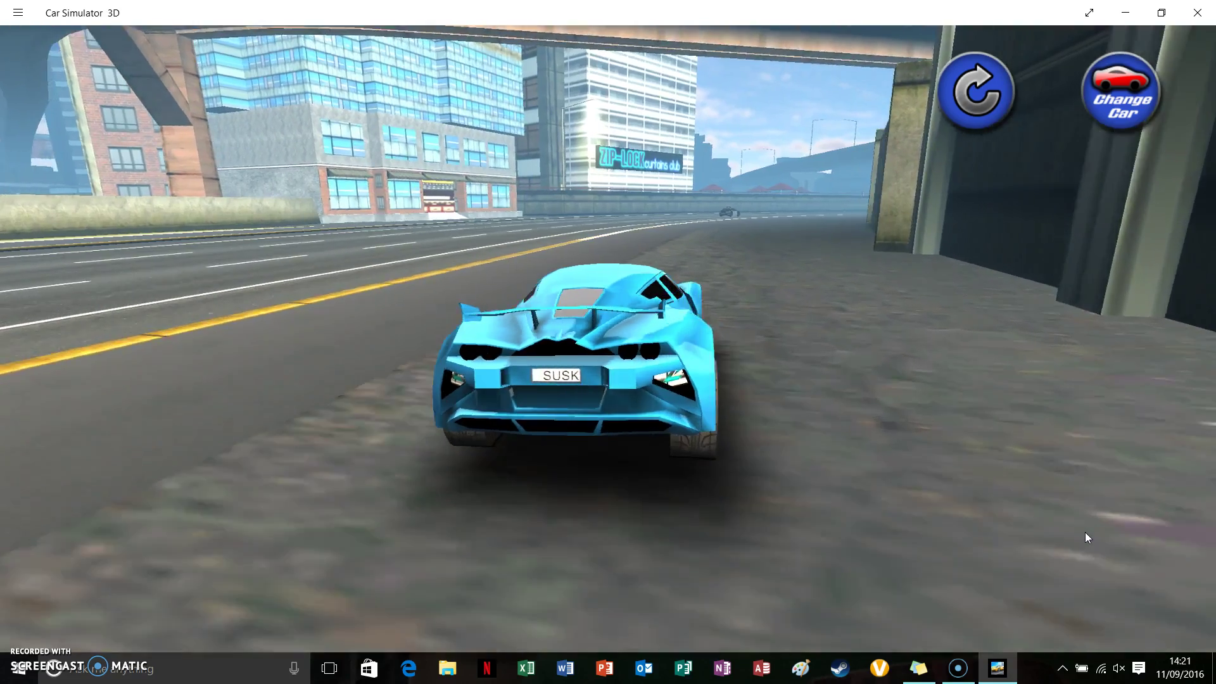
pyautogui.press('Right')
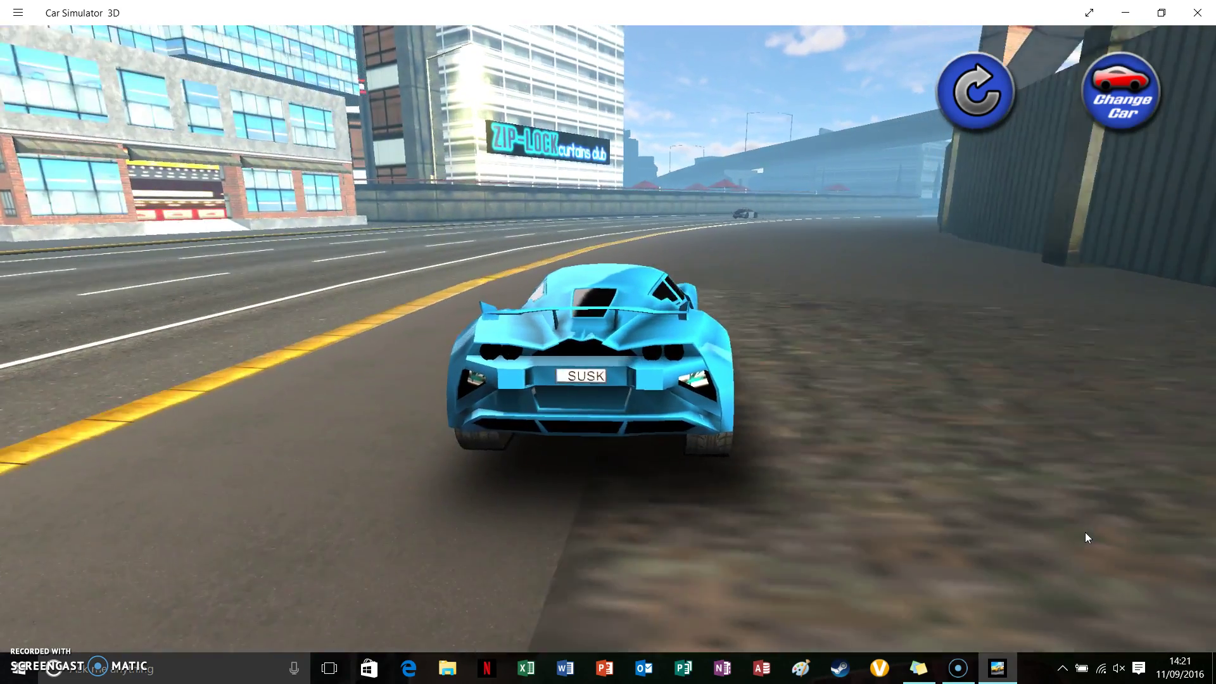
pyautogui.press('Left')
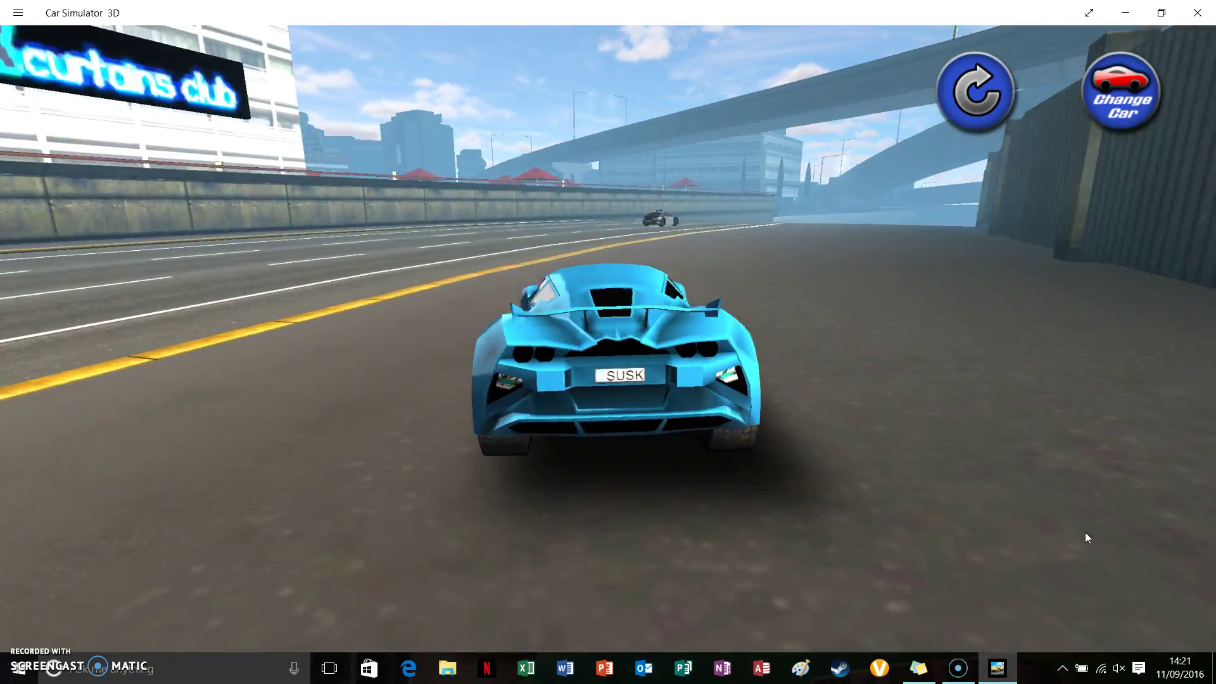
pyautogui.press('Up')
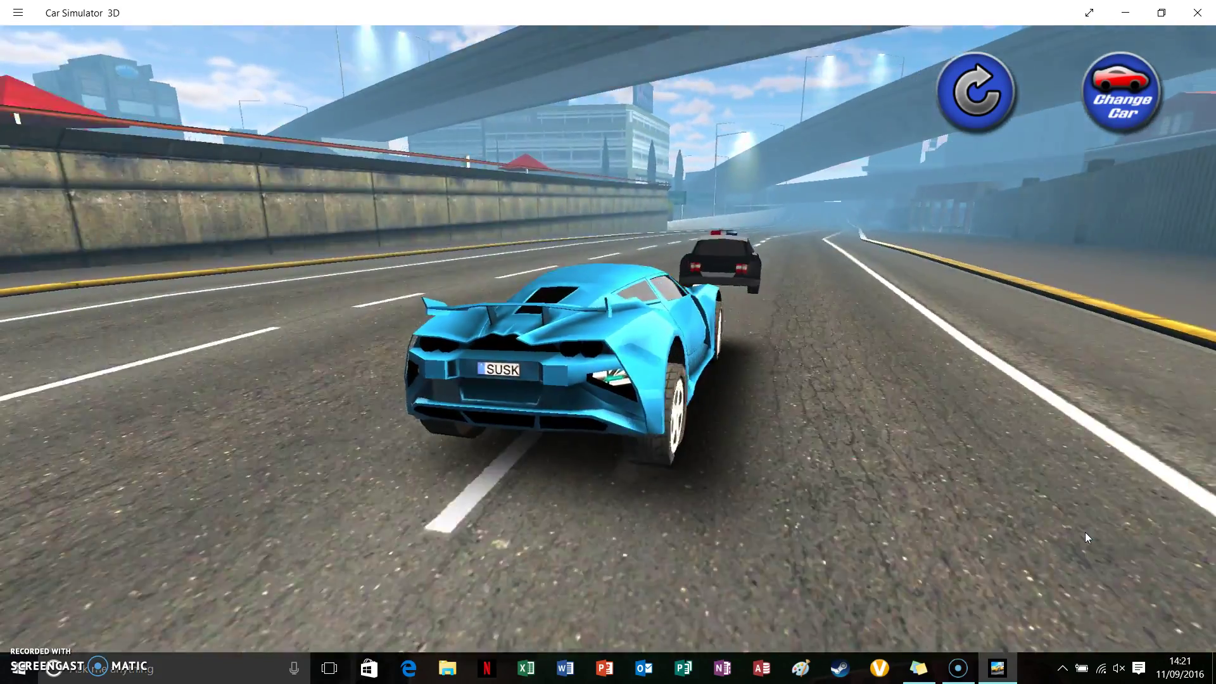
pyautogui.press('Up')
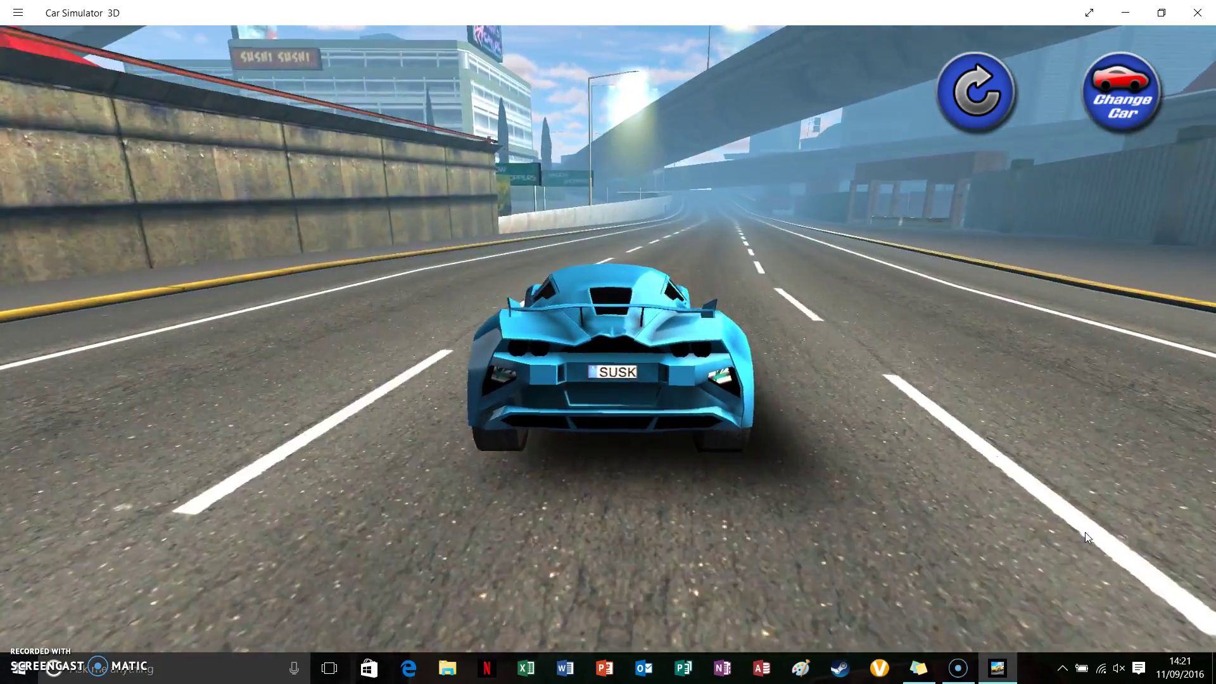
pyautogui.press('Up')
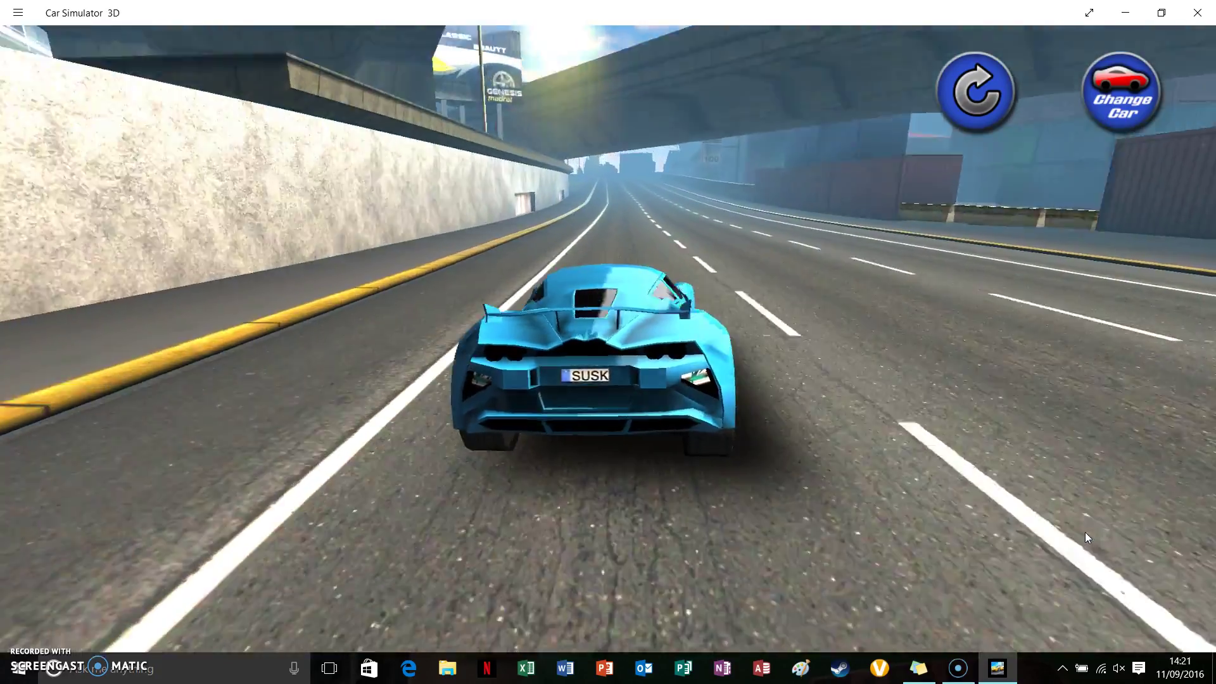
# Swerve left across the lanes, then turn right and straighten along the yellow kerb.
pyautogui.press('Left')
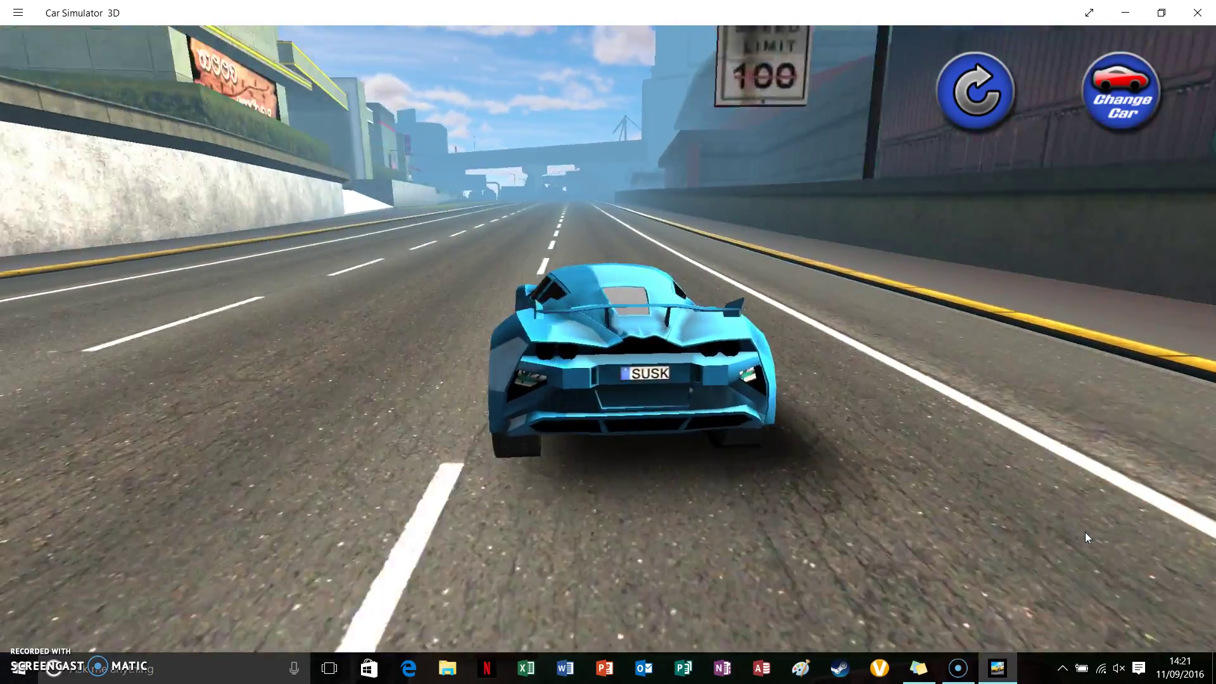
pyautogui.press('Left')
pyautogui.press('Left')
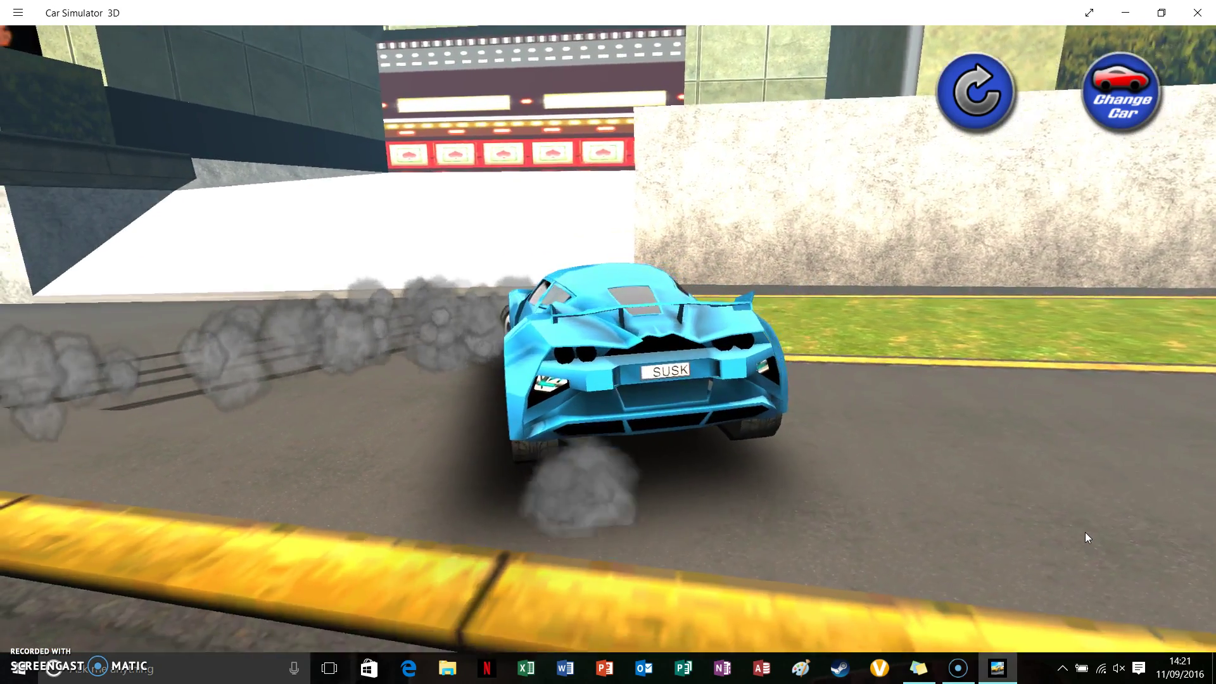
pyautogui.press('Right')
pyautogui.press('Right')
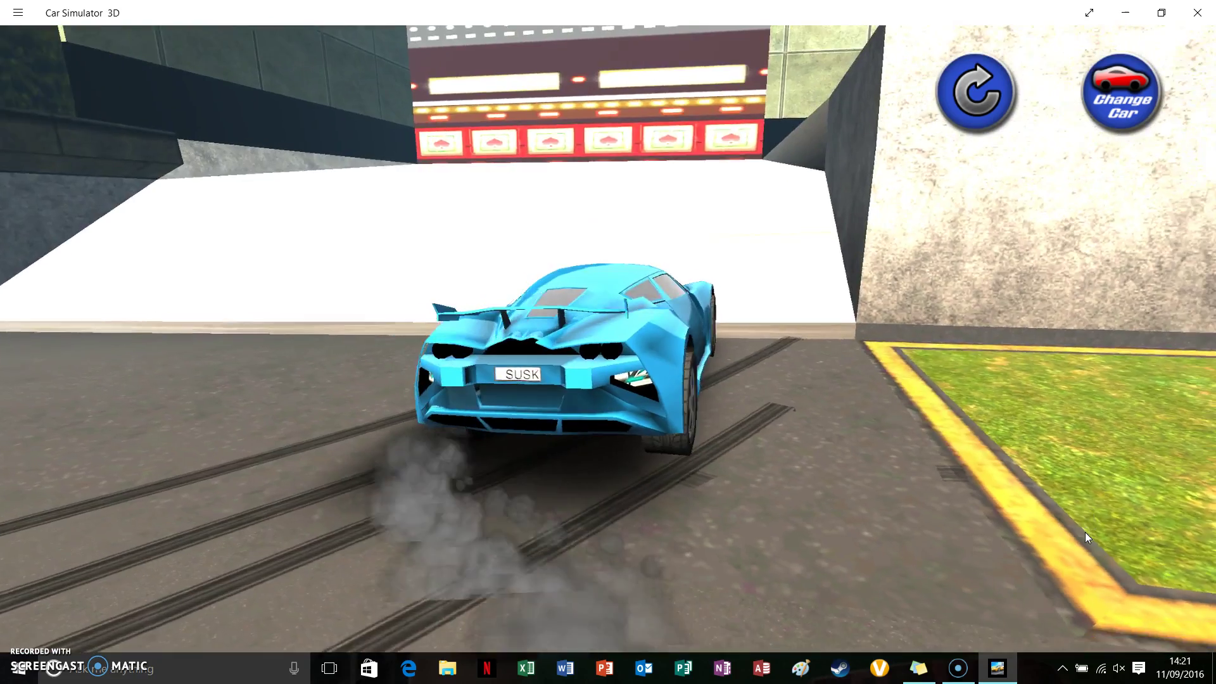
pyautogui.press('Right')
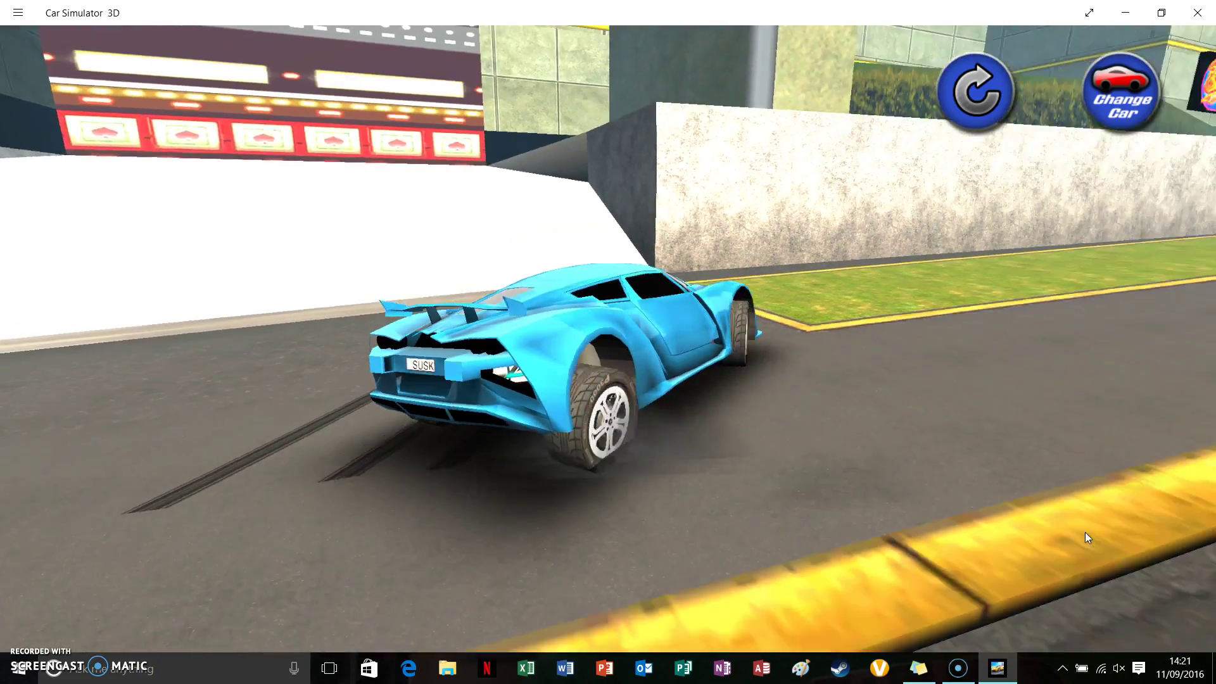
pyautogui.press('Up')
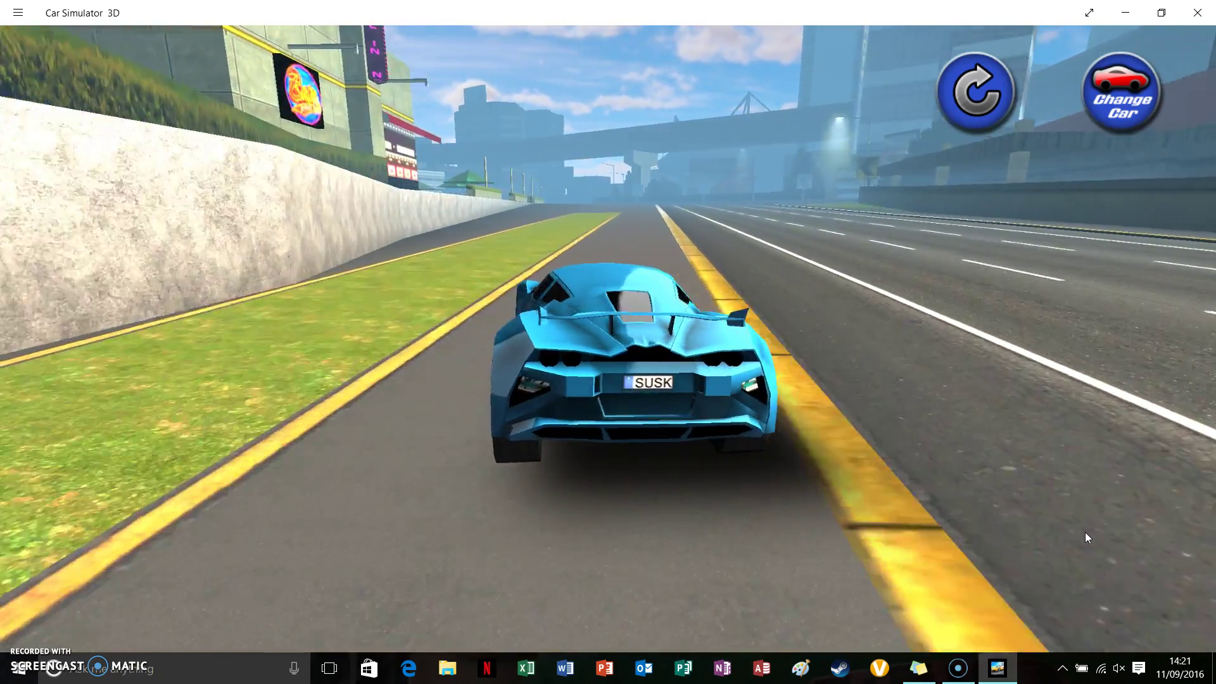
# Drift left over the yellow line and across the grass onto the main road.
pyautogui.press('Left')
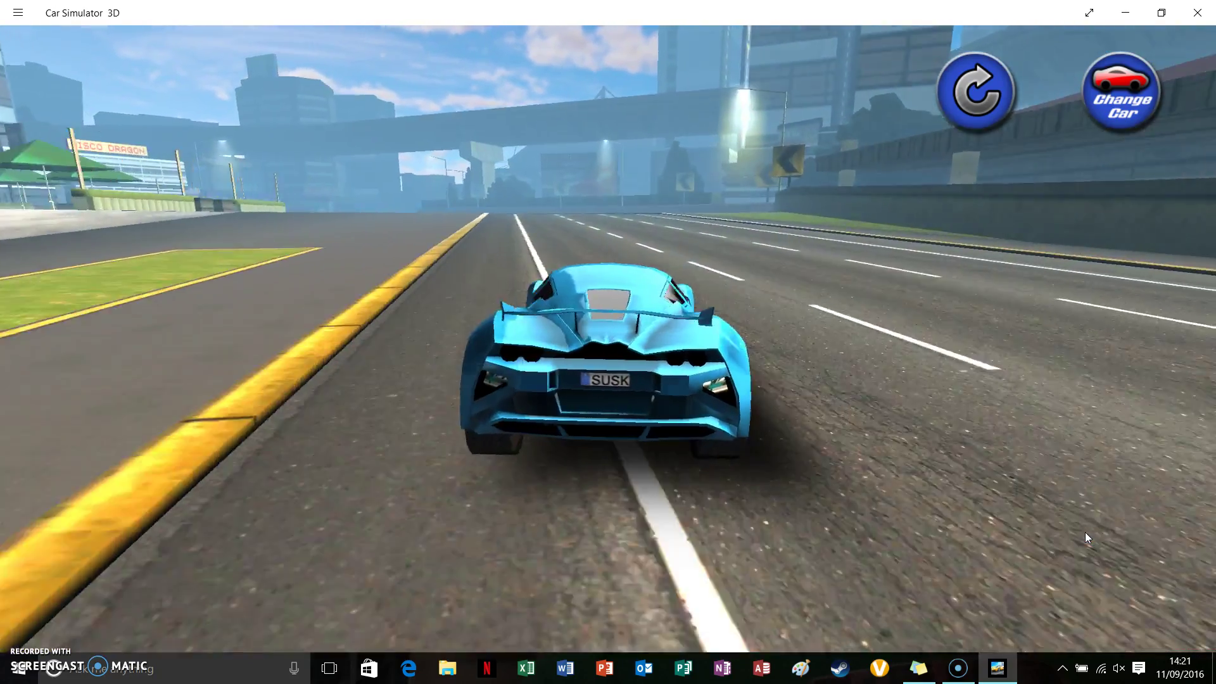
pyautogui.press('Left')
pyautogui.press('Left')
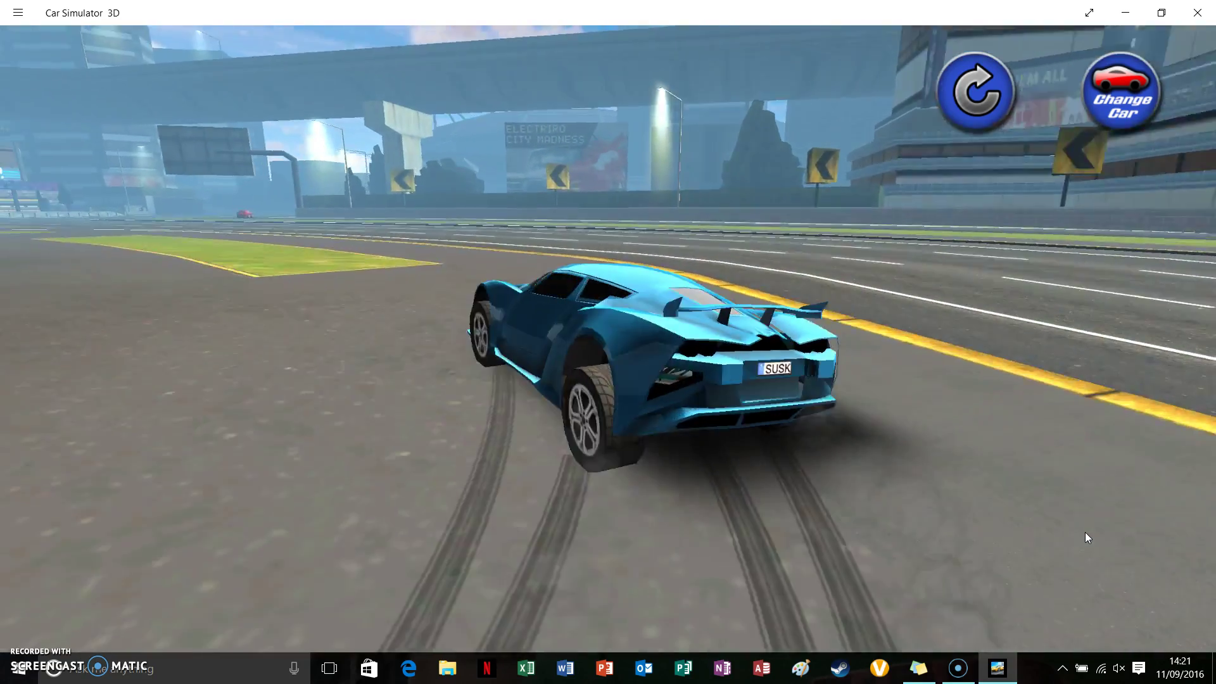
pyautogui.press('Left')
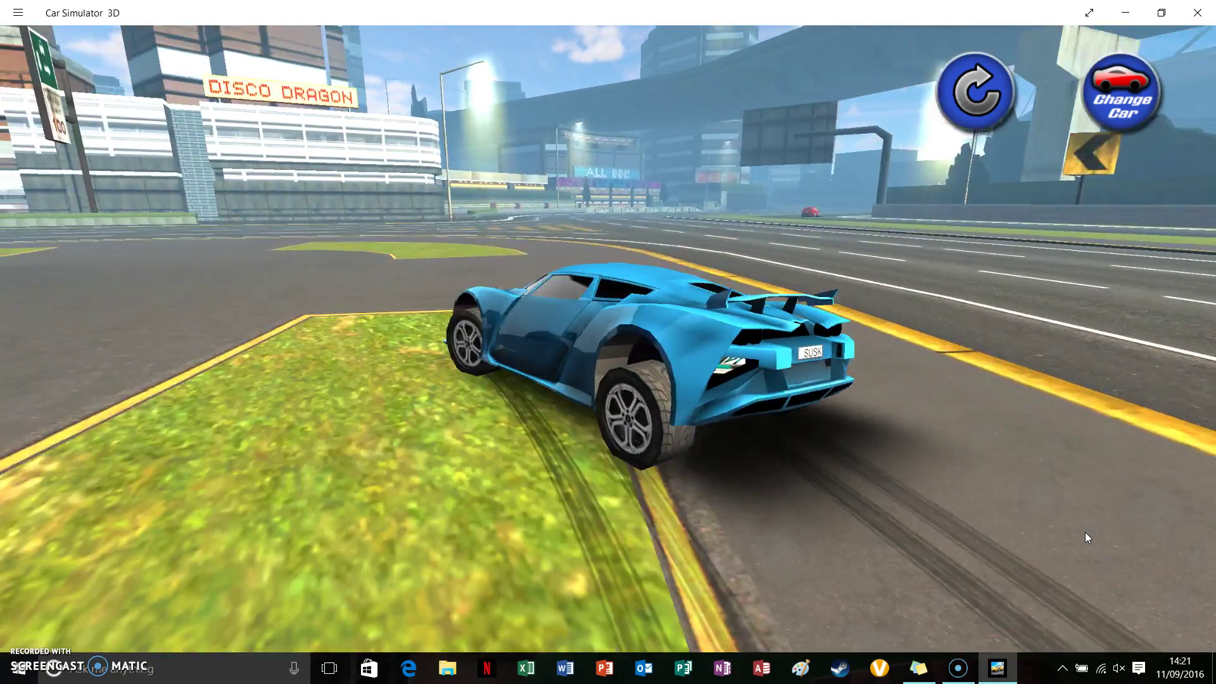
pyautogui.press('Left')
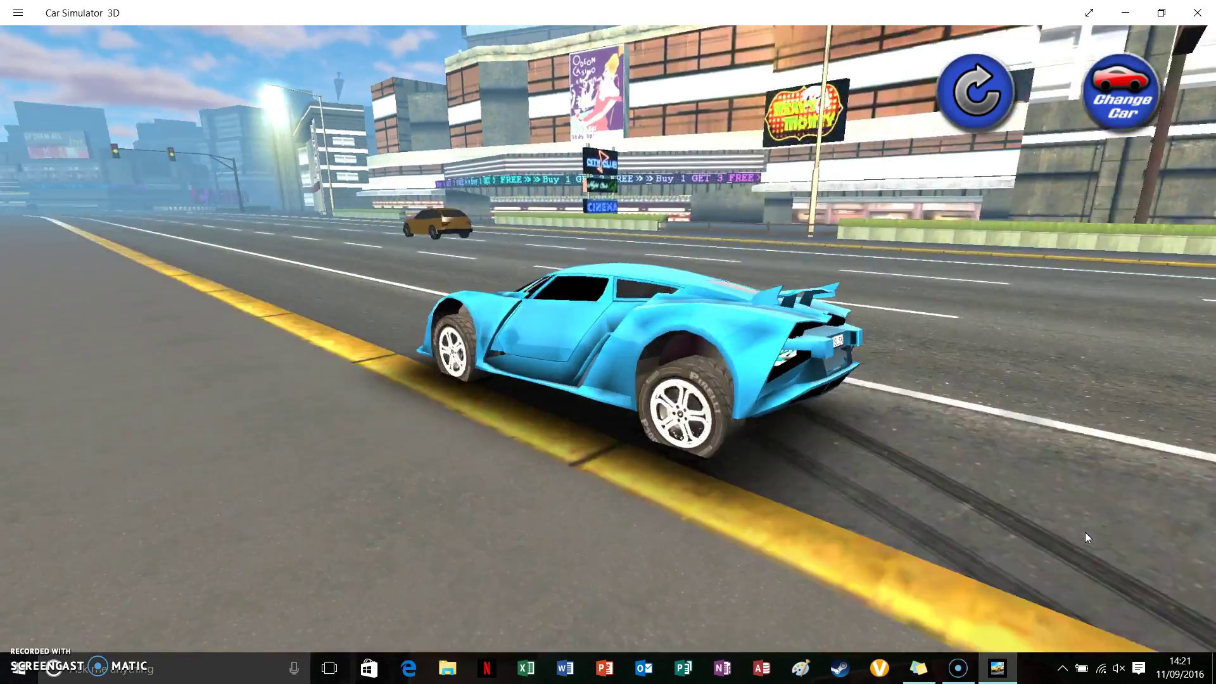
# Spin the blue car into a sideways drift, swing its nose, and straighten down the road.
pyautogui.press('Left')
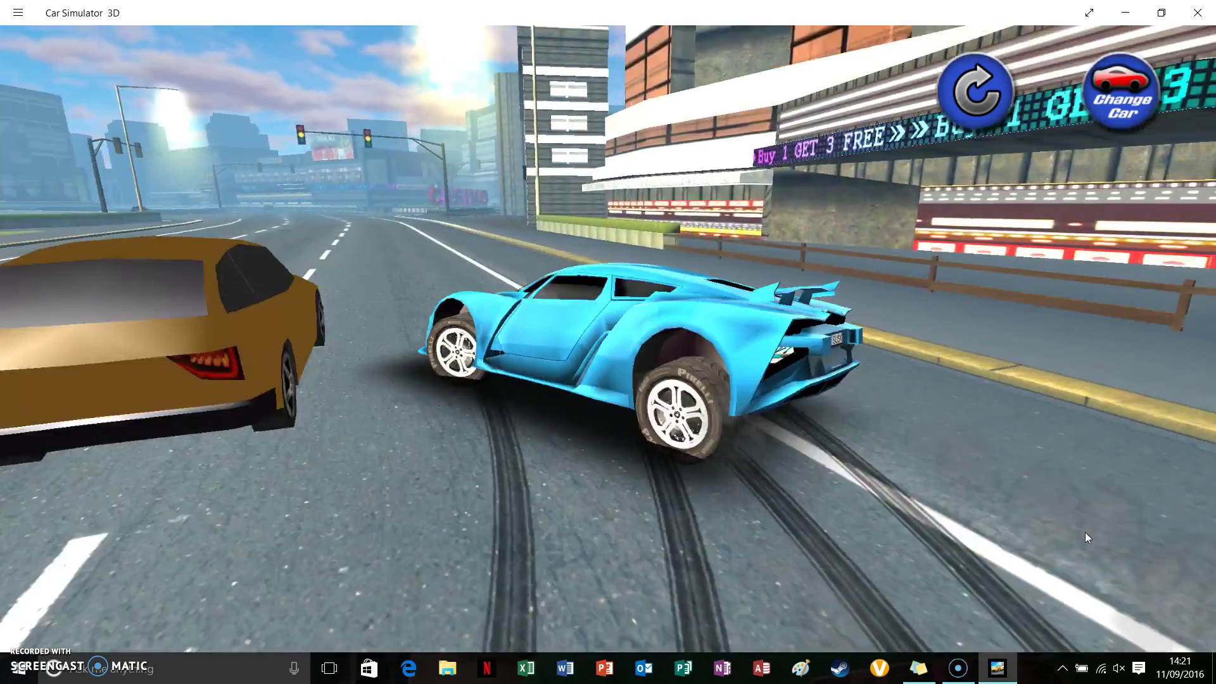
pyautogui.press('Left')
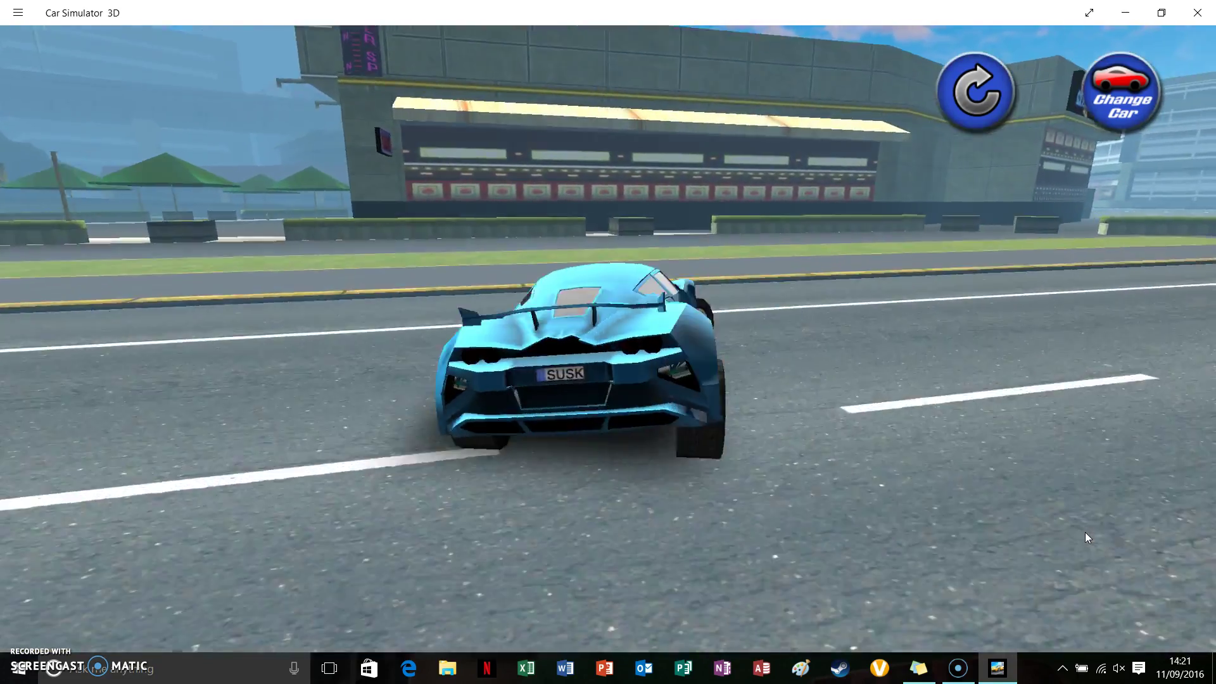
pyautogui.press('Left')
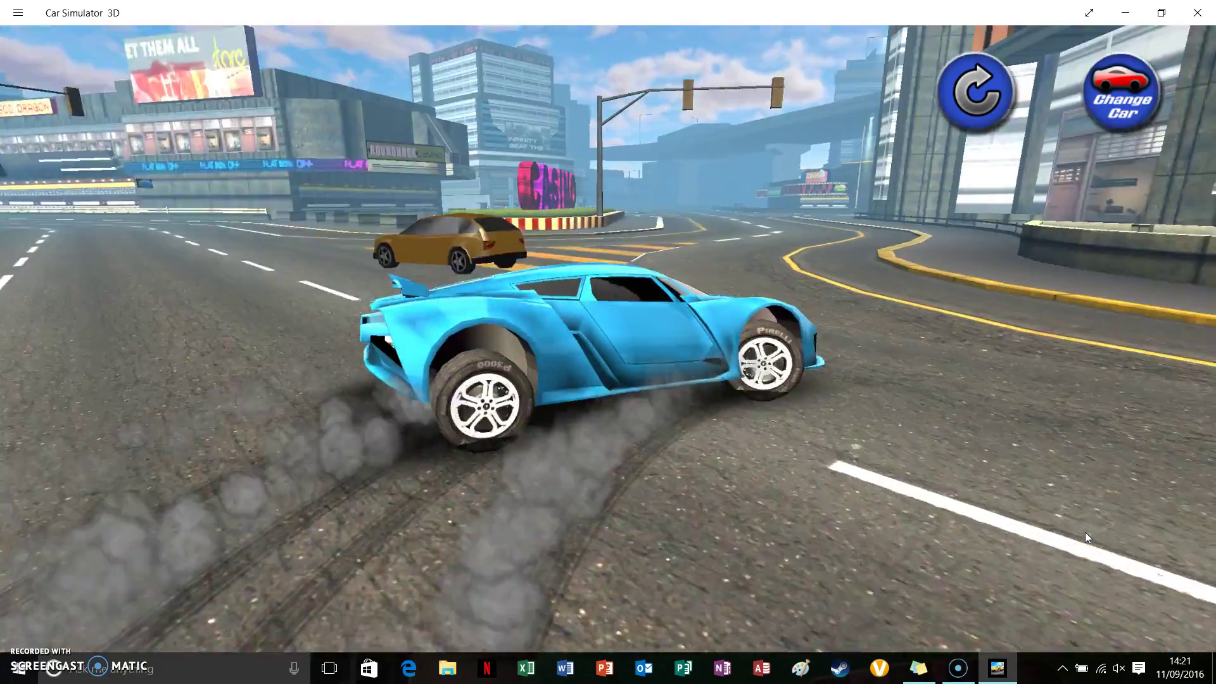
pyautogui.press('Right')
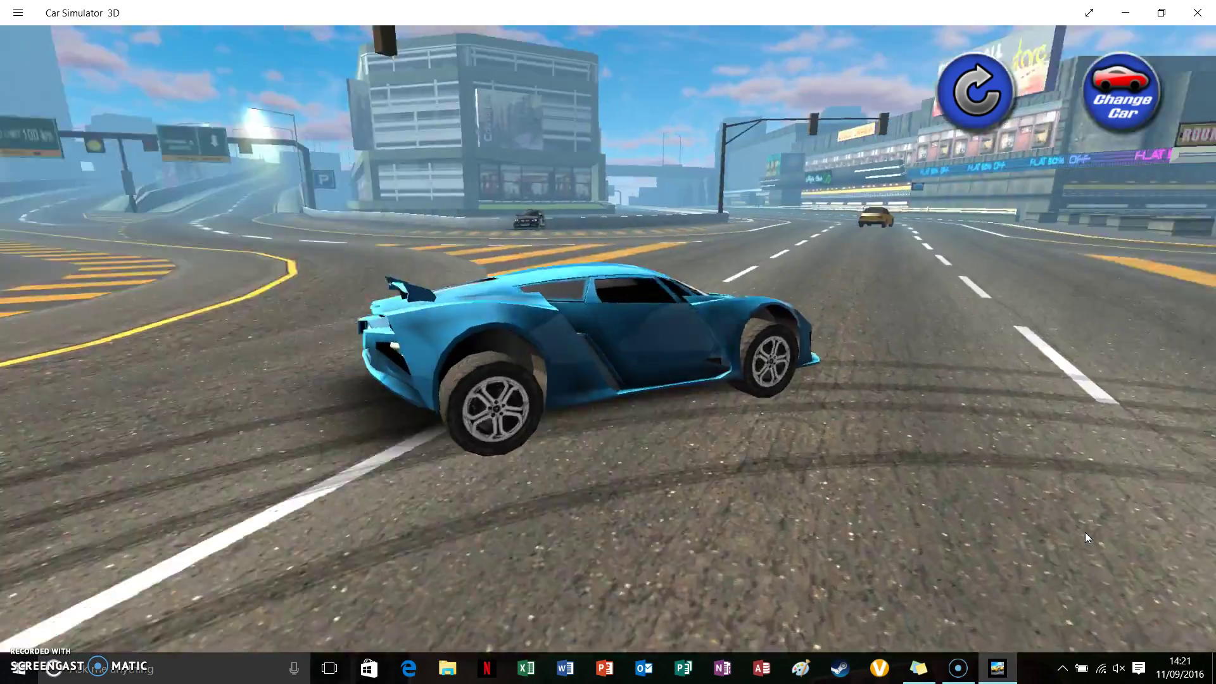
pyautogui.press('Left')
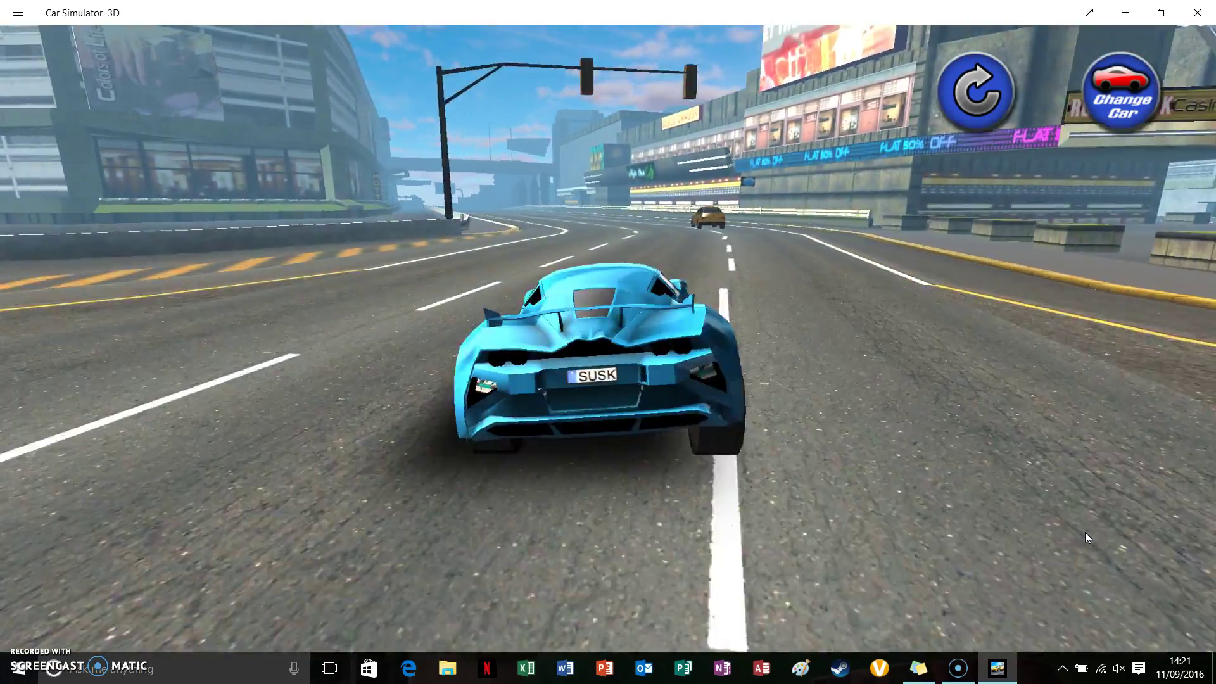
pyautogui.press('Left')
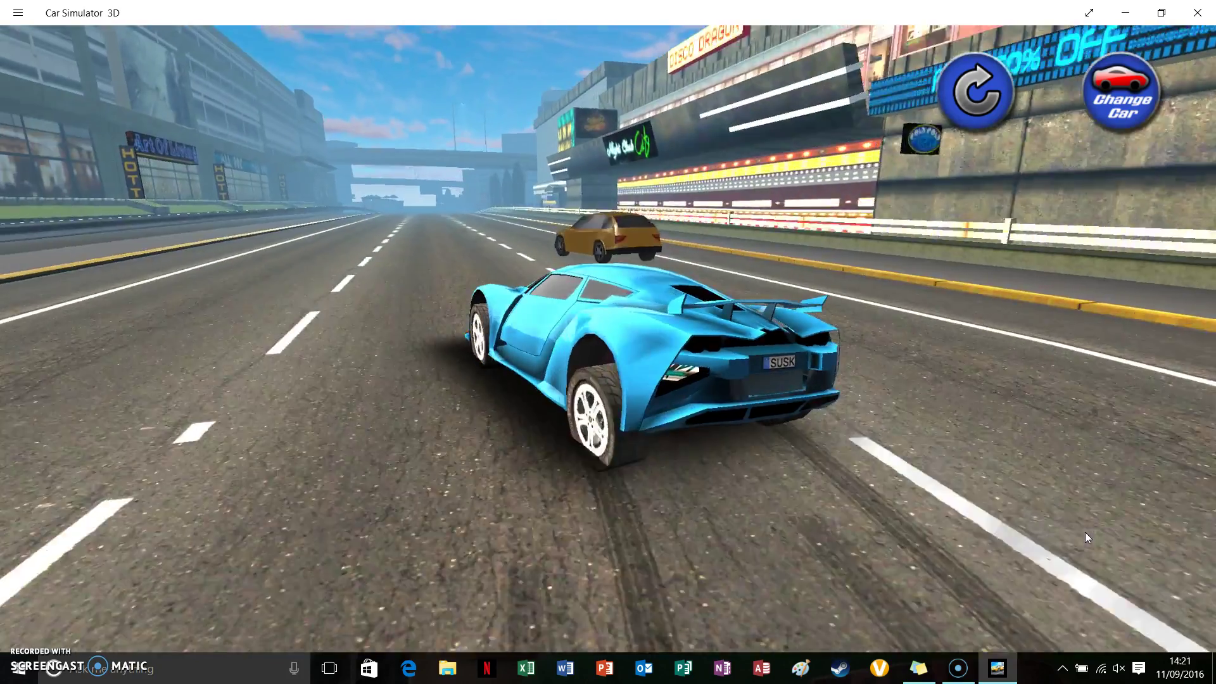
pyautogui.press('Right')
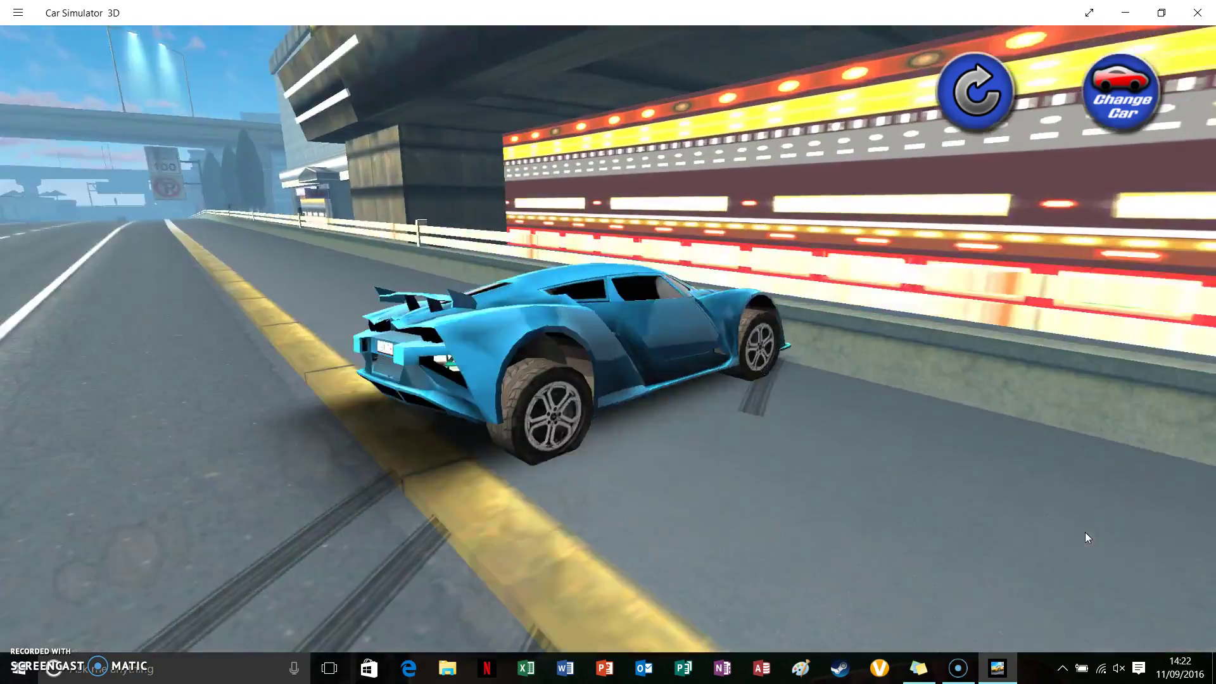
pyautogui.press('Up')
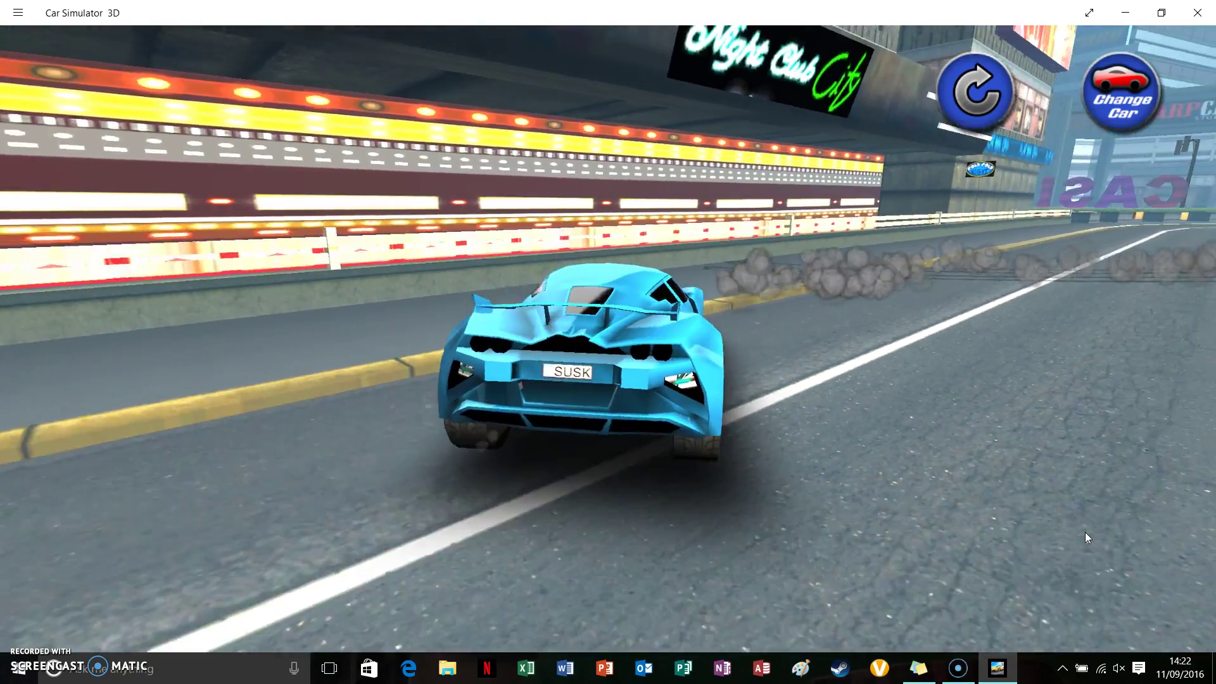
# Swerve left past the yellow car into a sliding drift, then regain the road.
pyautogui.press('Left')
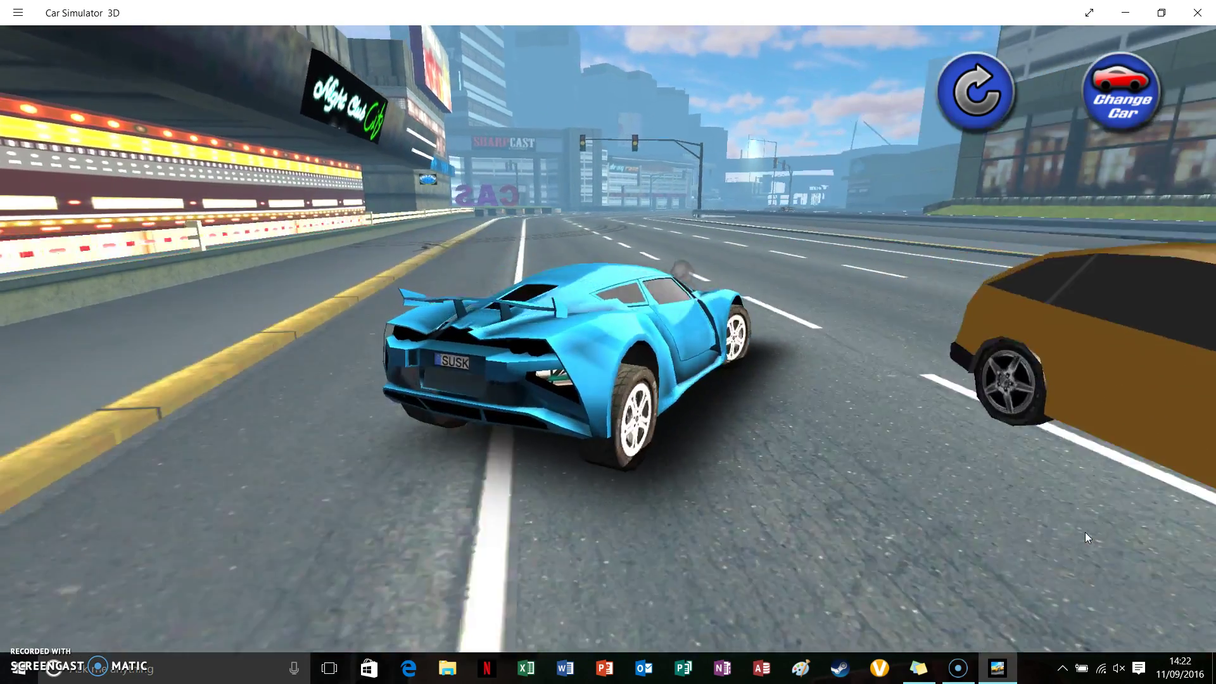
pyautogui.press('Left')
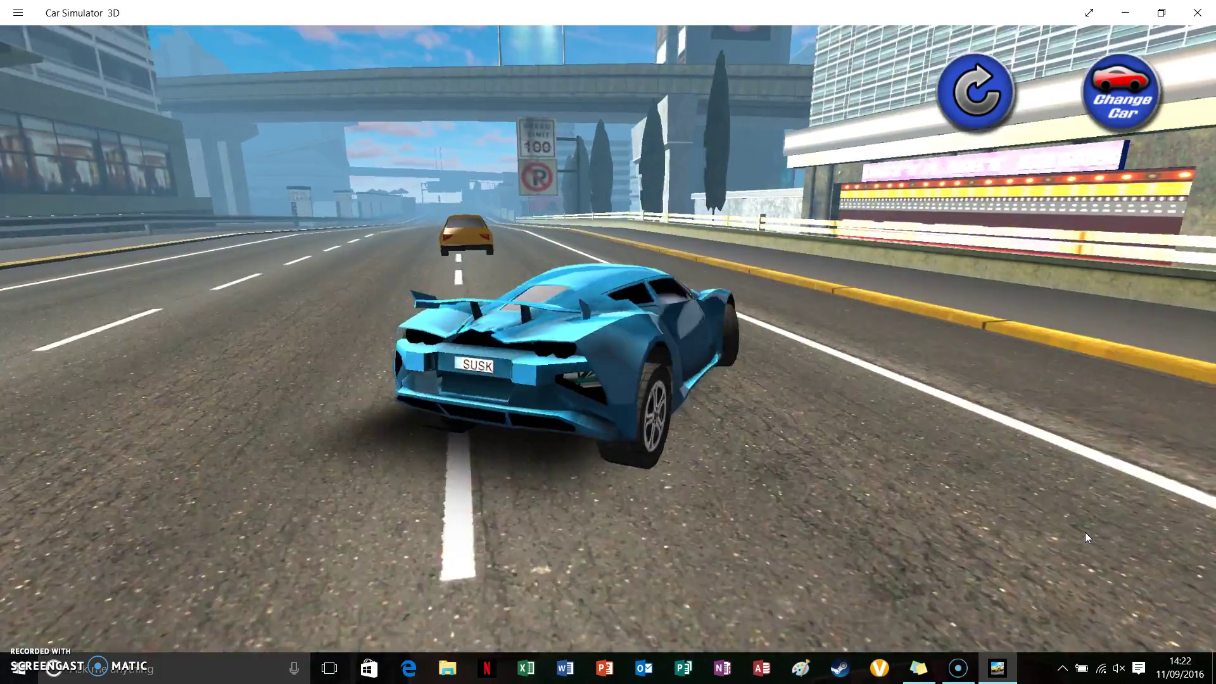
pyautogui.press('Left')
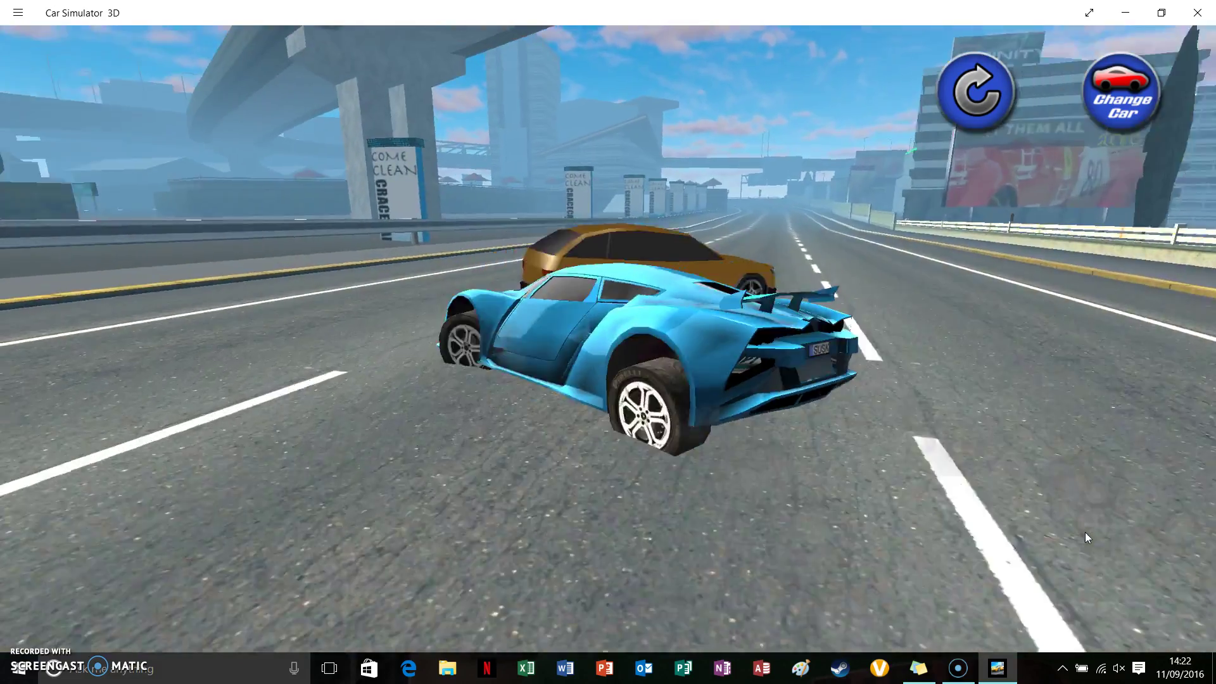
pyautogui.press('Left')
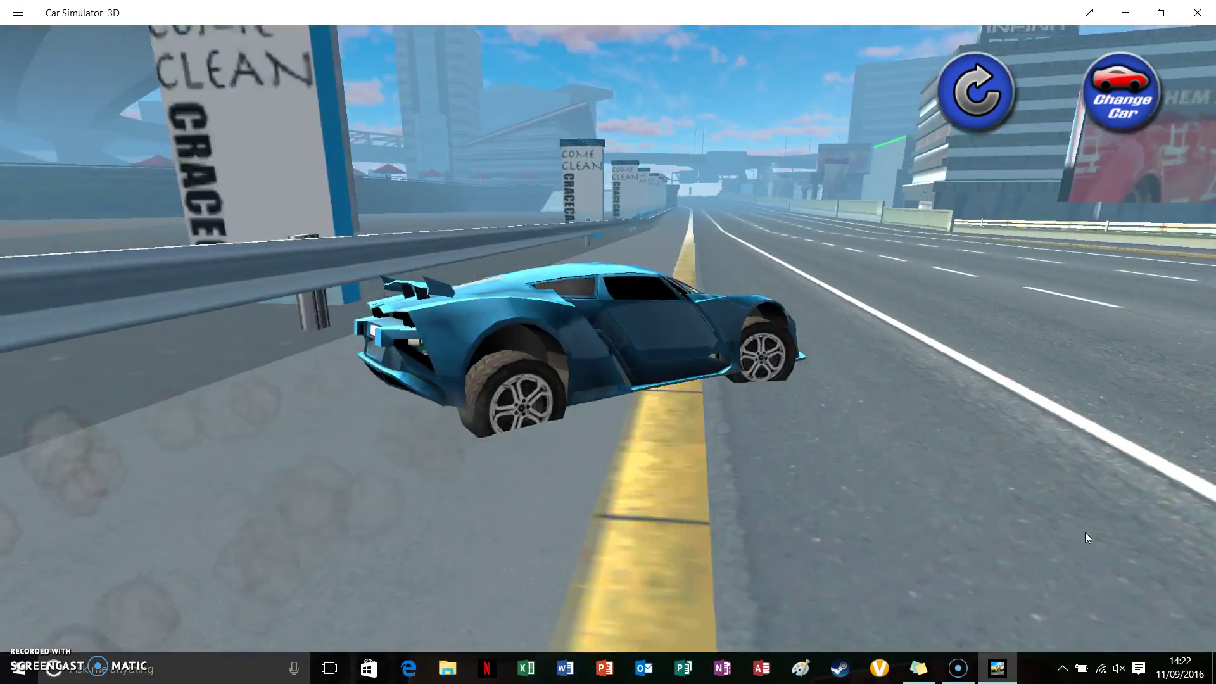
pyautogui.press('Left')
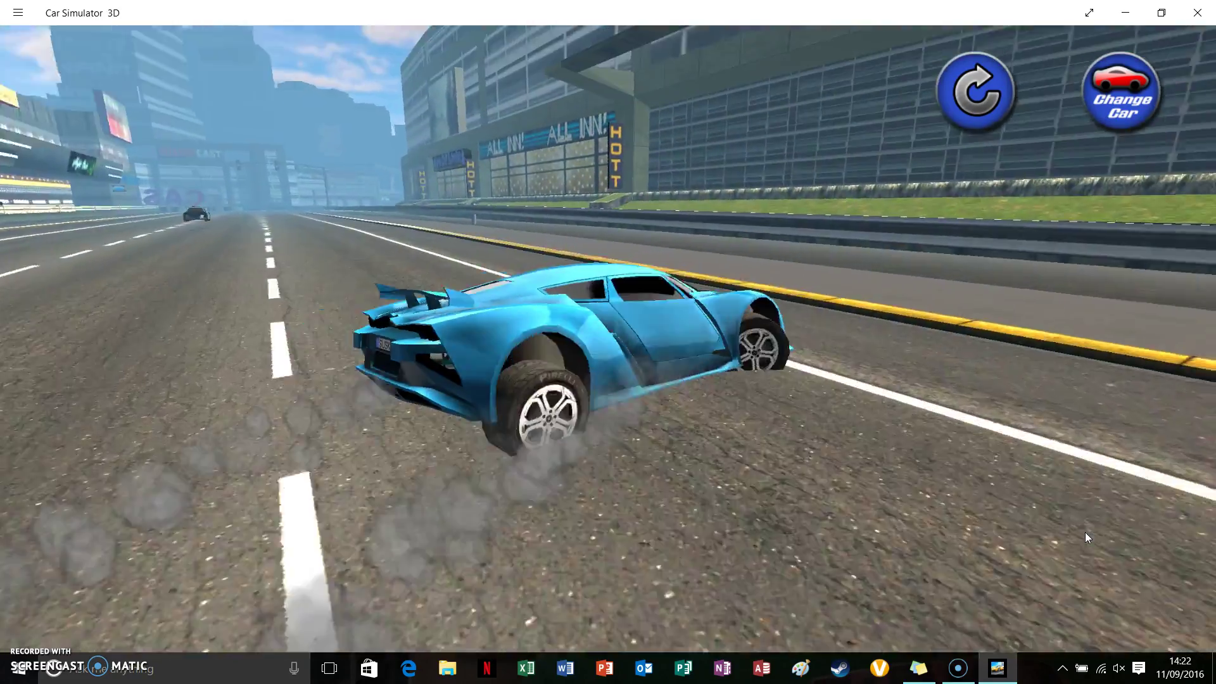
pyautogui.press('Left')
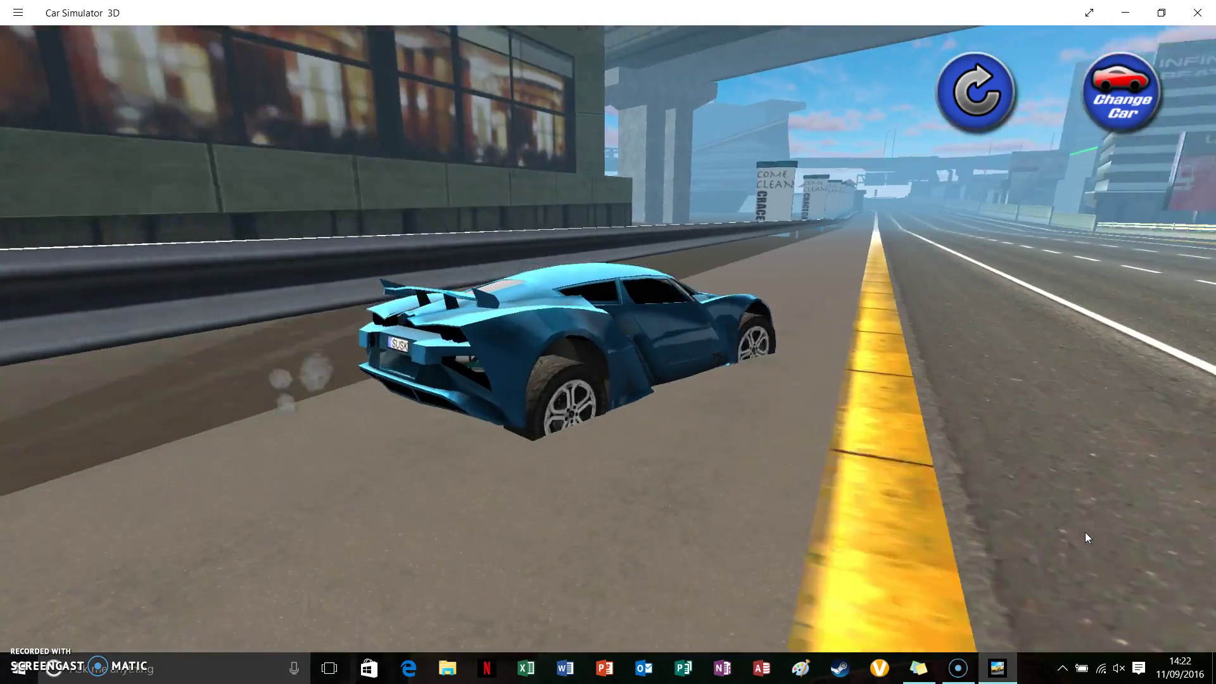
pyautogui.press('Right')
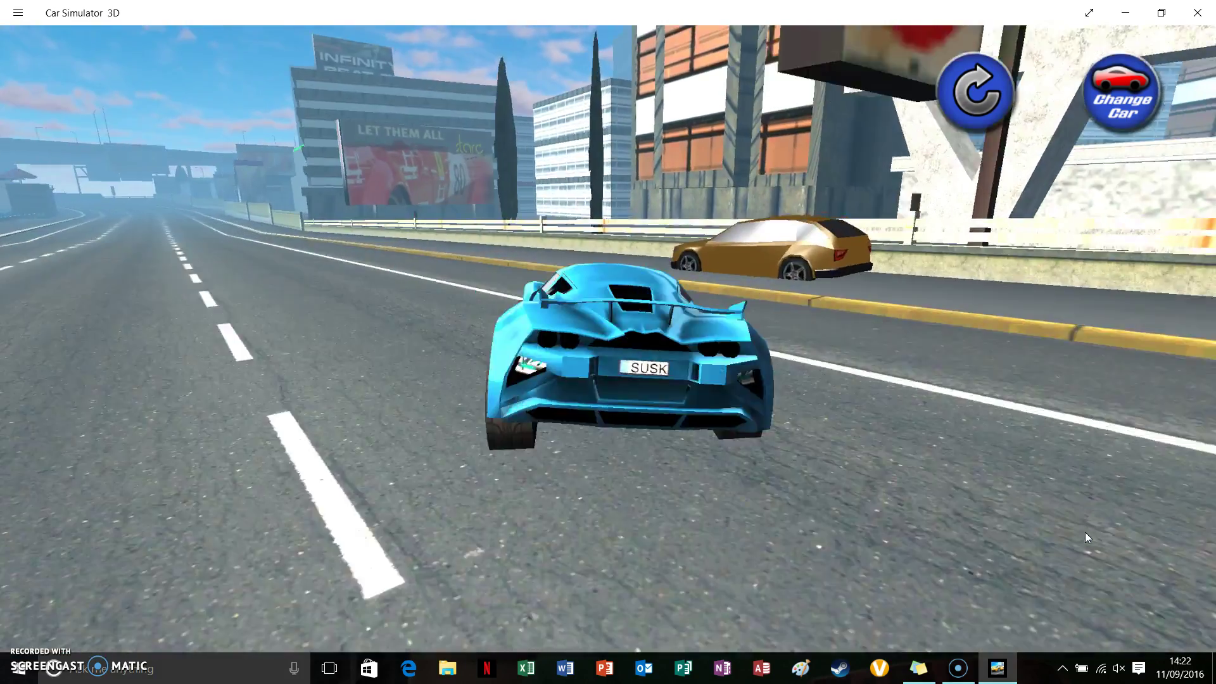
# Weave around the gold car and straighten into the lane.
pyautogui.press('Right')
pyautogui.press('Left')
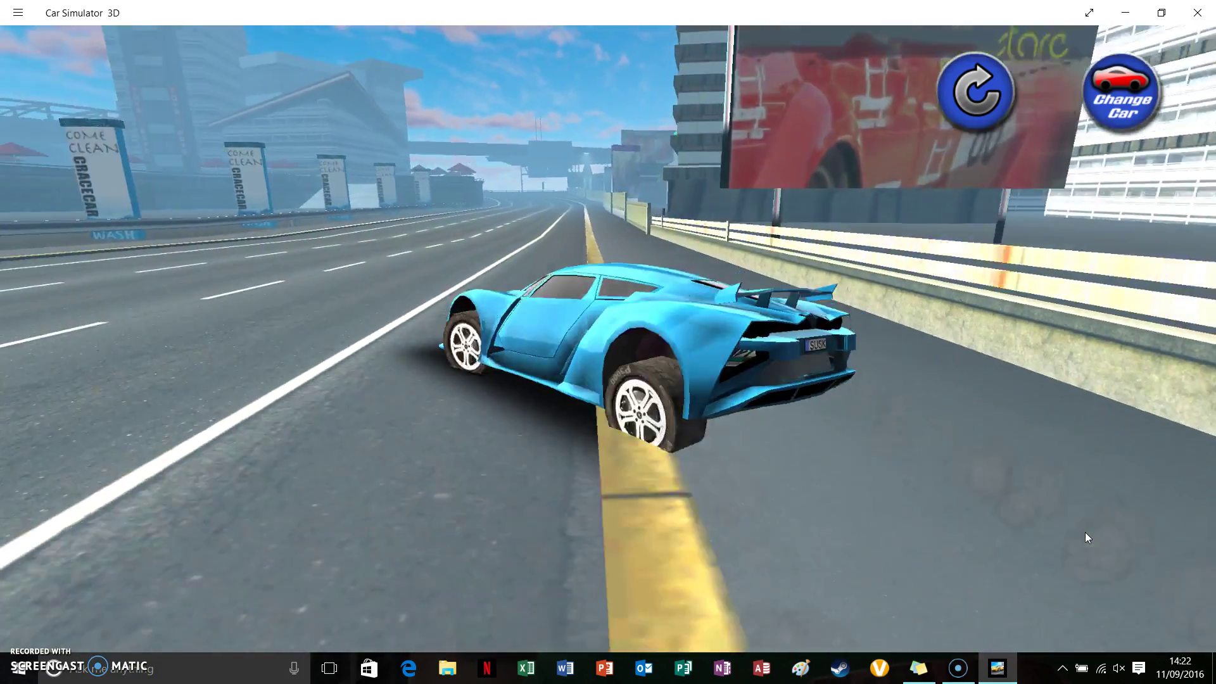
pyautogui.press('Right')
pyautogui.press('Left')
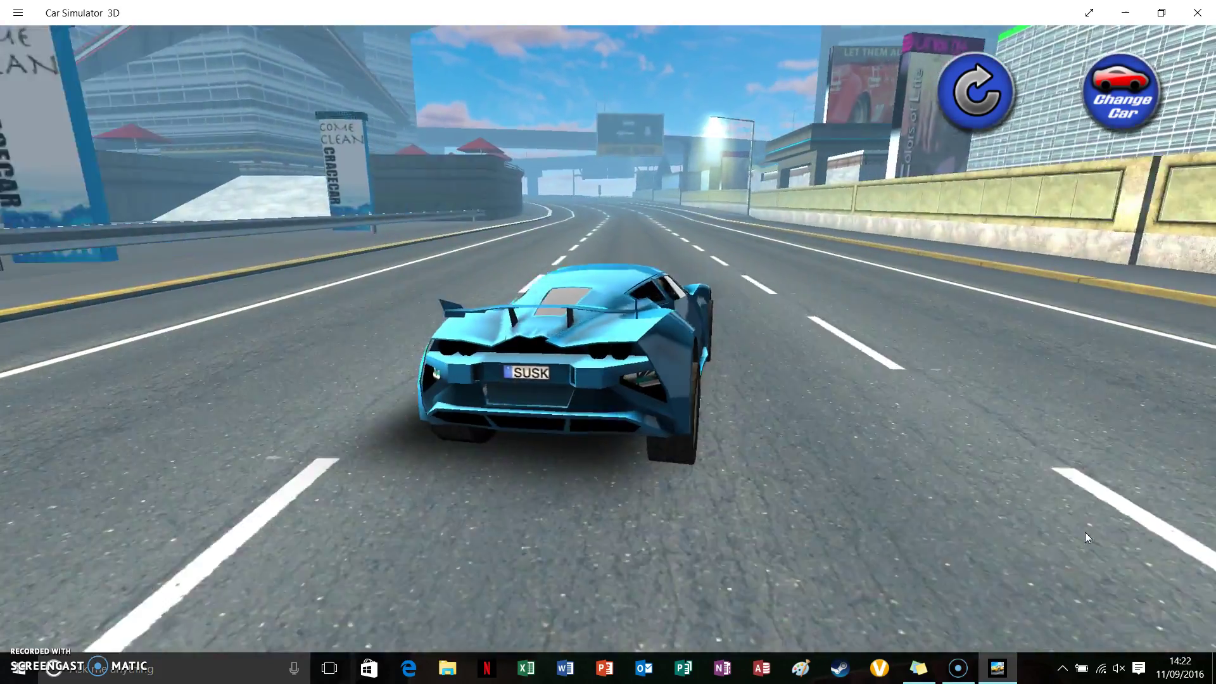
pyautogui.press('Right')
# Drift toward the wall-side edge, then steer back into a lane along the curve.
pyautogui.press('Left')
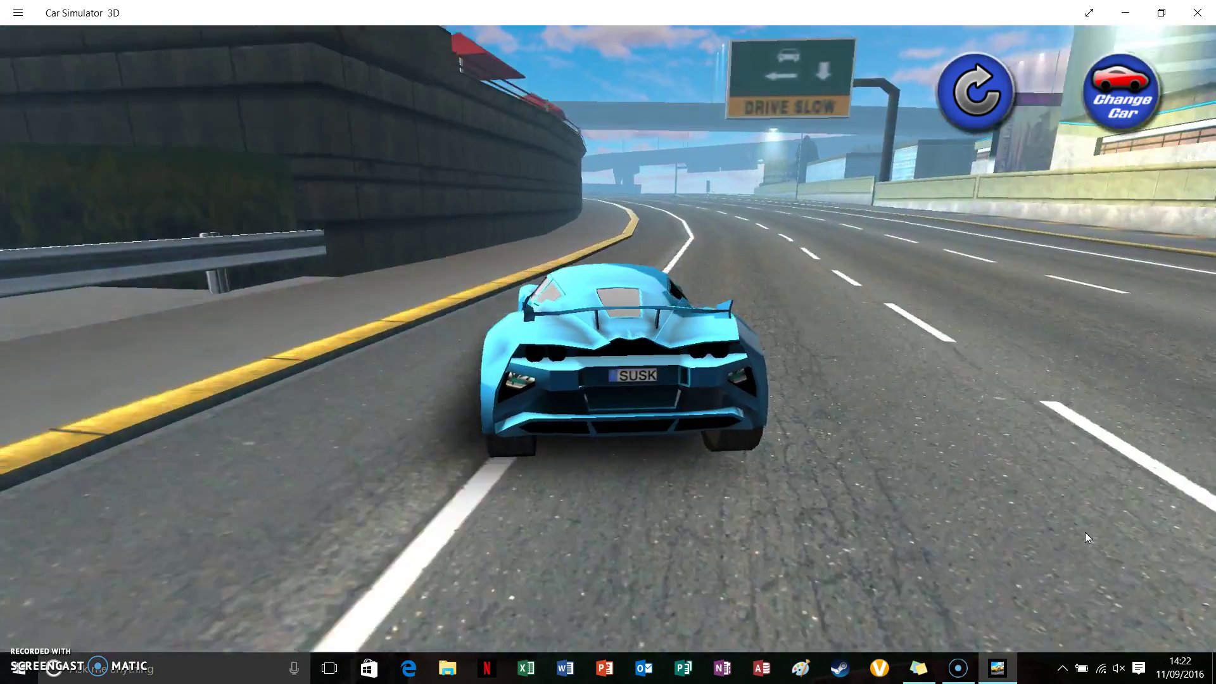
pyautogui.press('Right')
pyautogui.press('Right')
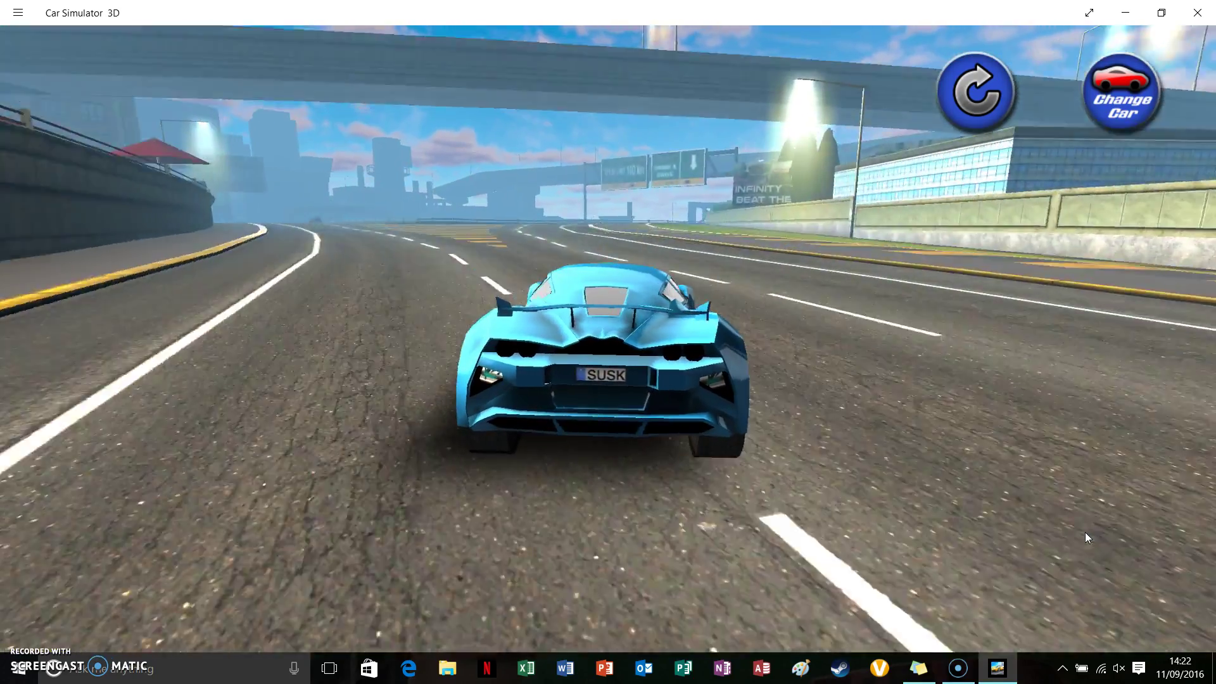
pyautogui.press('Right')
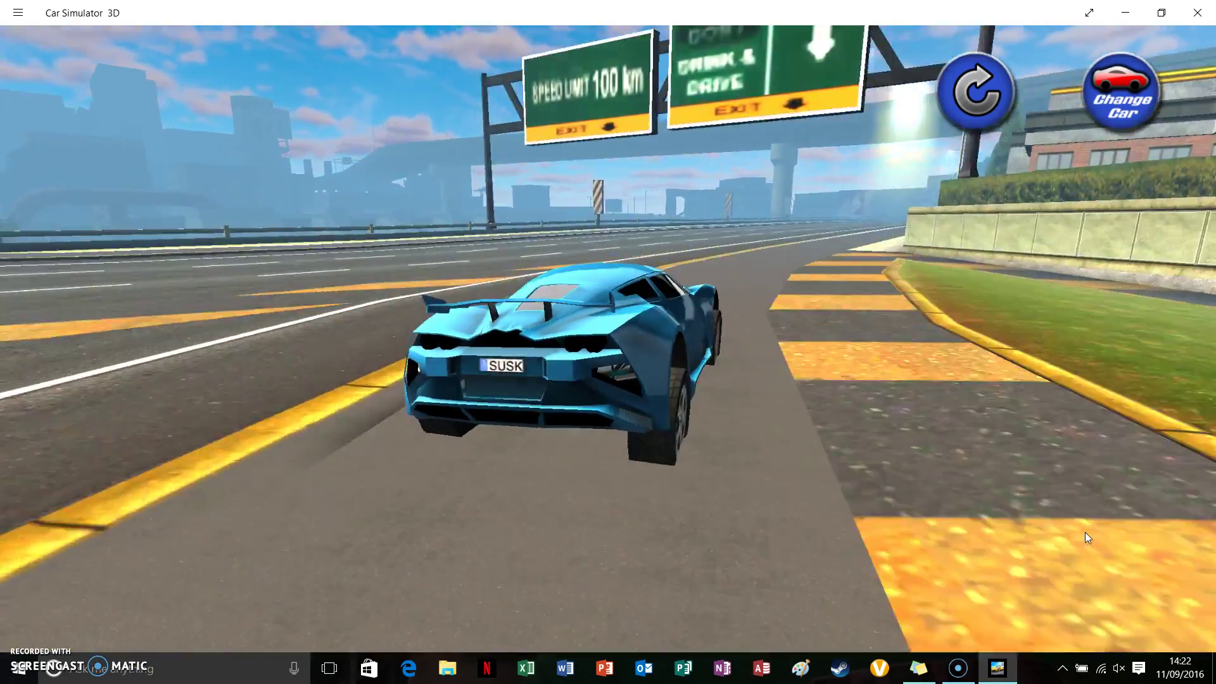
pyautogui.press('Left')
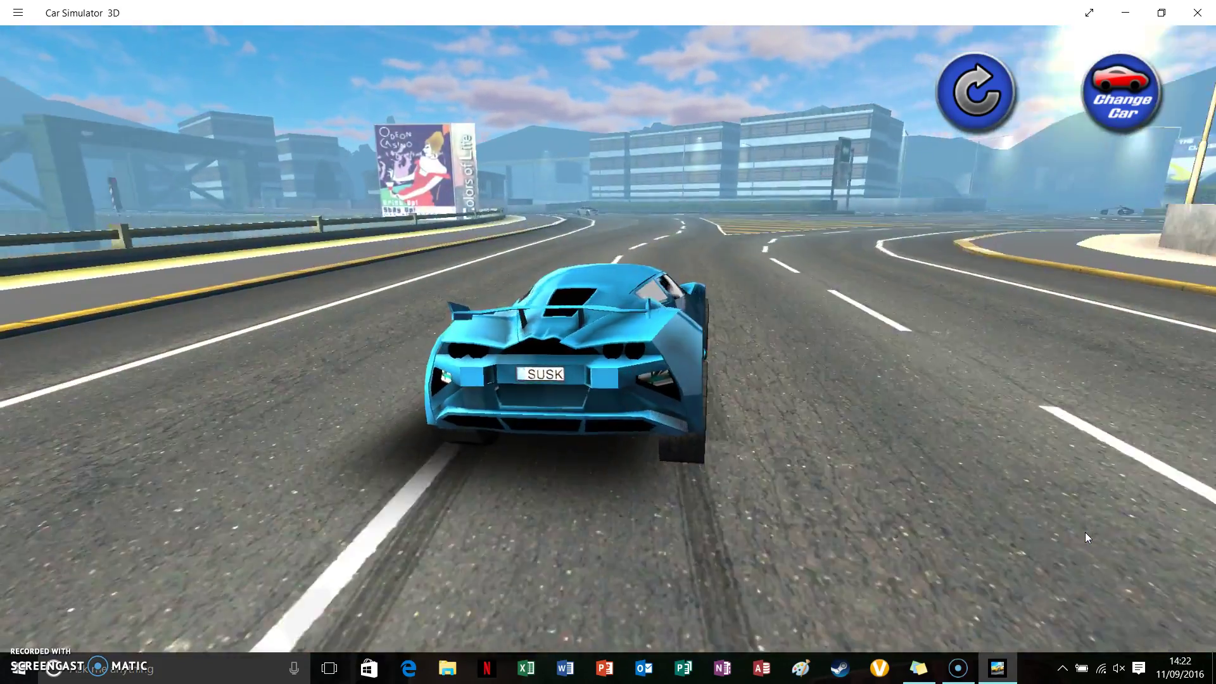
# Drive along the brick wall curb, then drift out heading right.
pyautogui.press('Left')
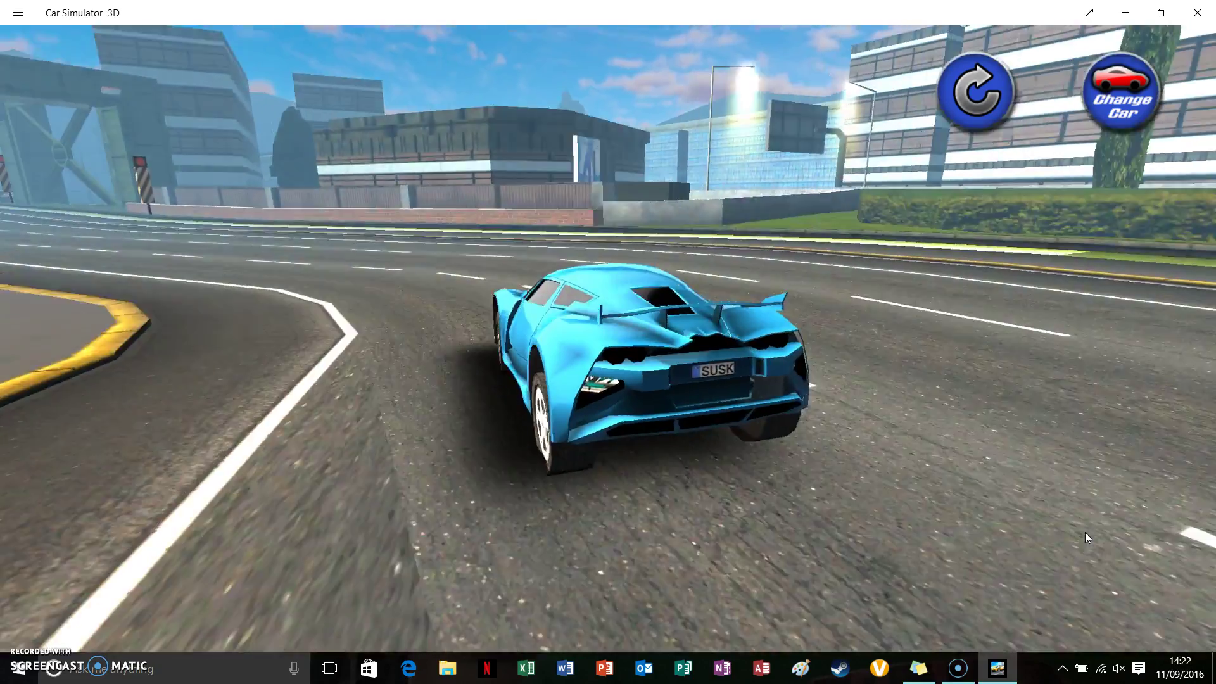
pyautogui.press('Left')
pyautogui.press('Left')
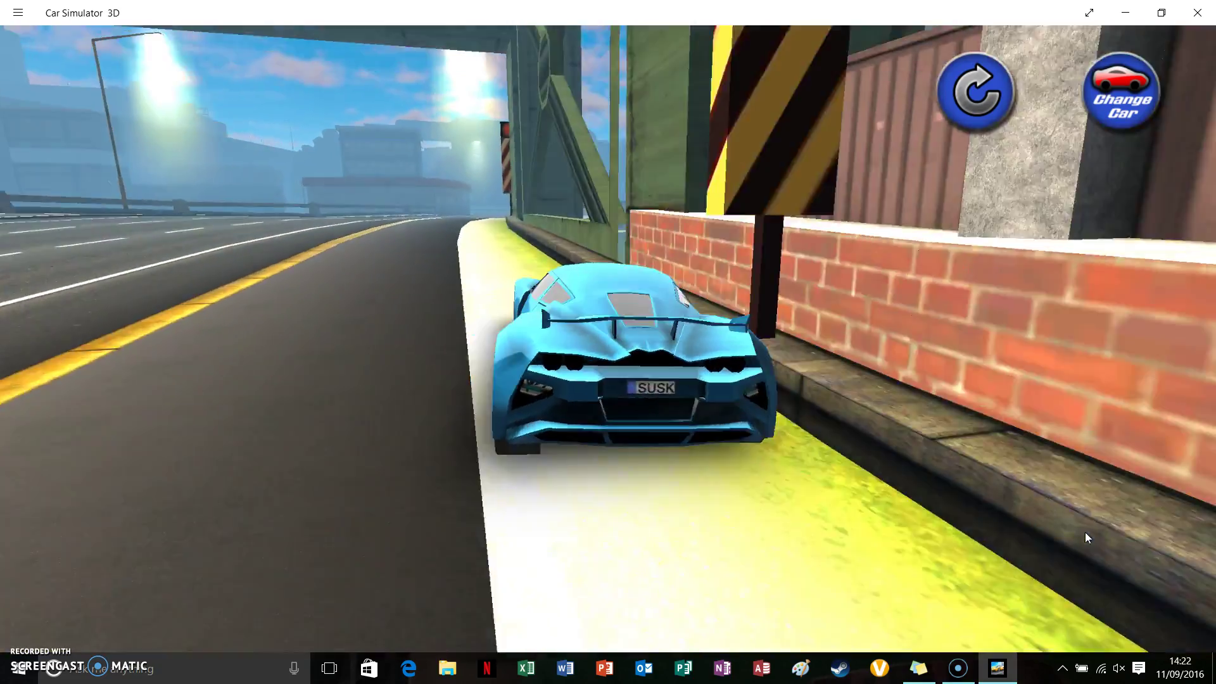
pyautogui.press('Left')
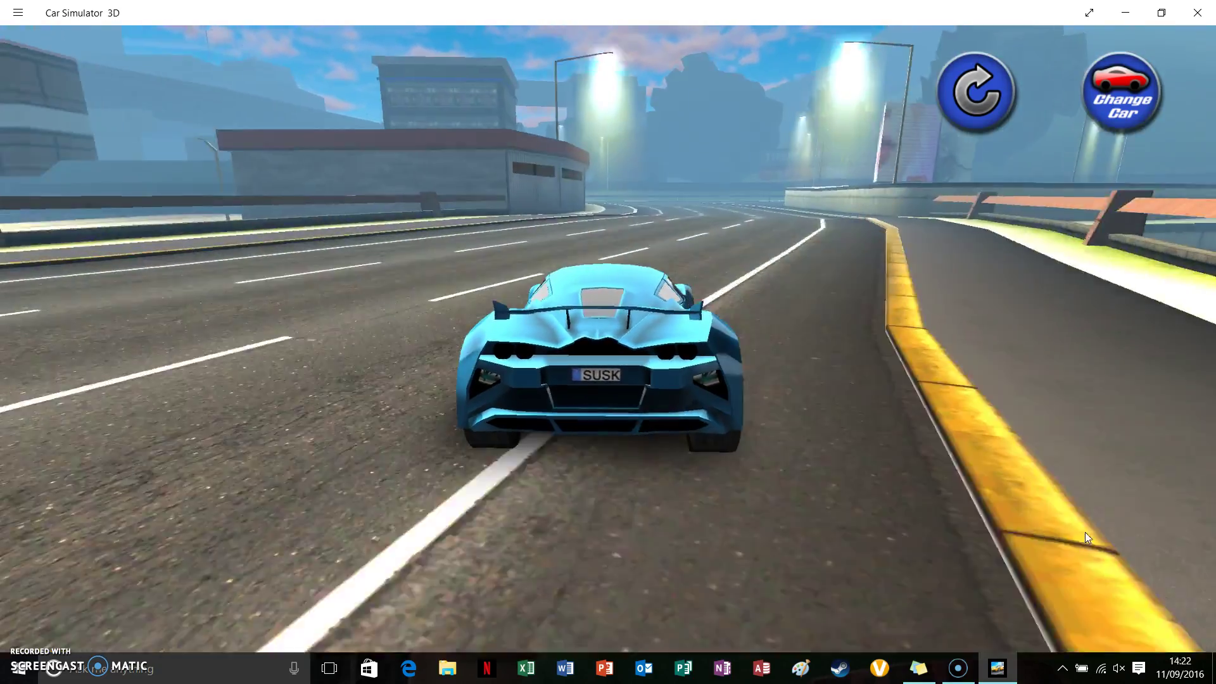
pyautogui.press('Right')
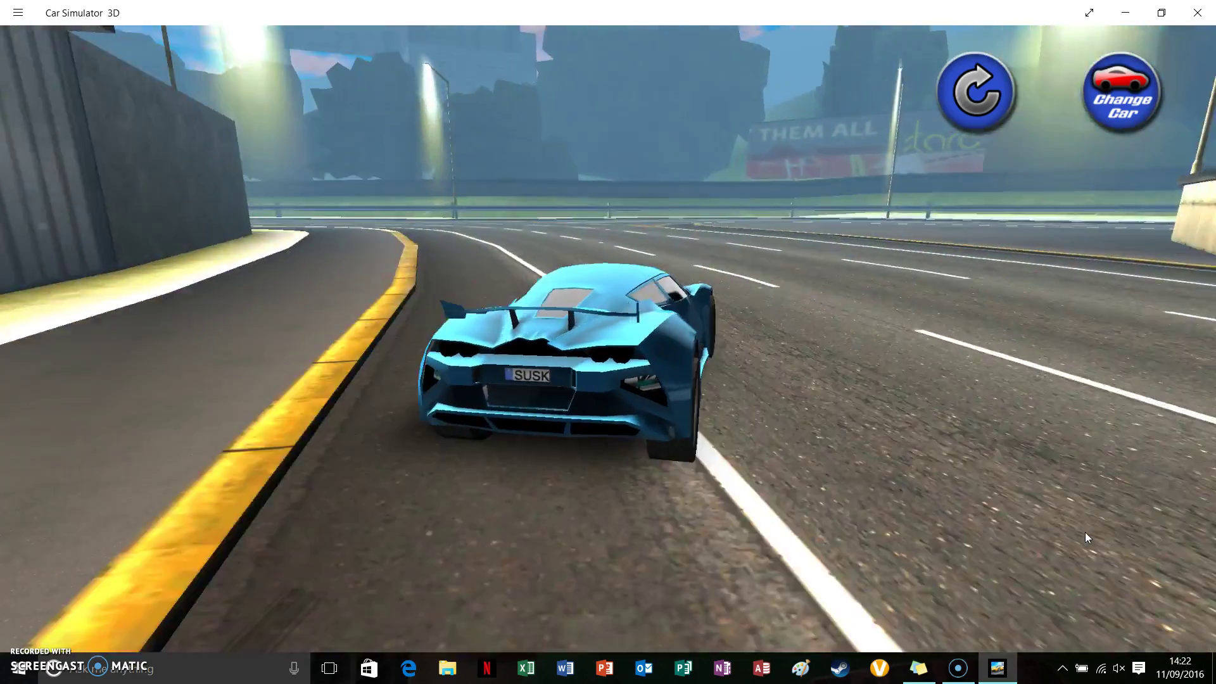
pyautogui.press('Left')
pyautogui.press('Right')
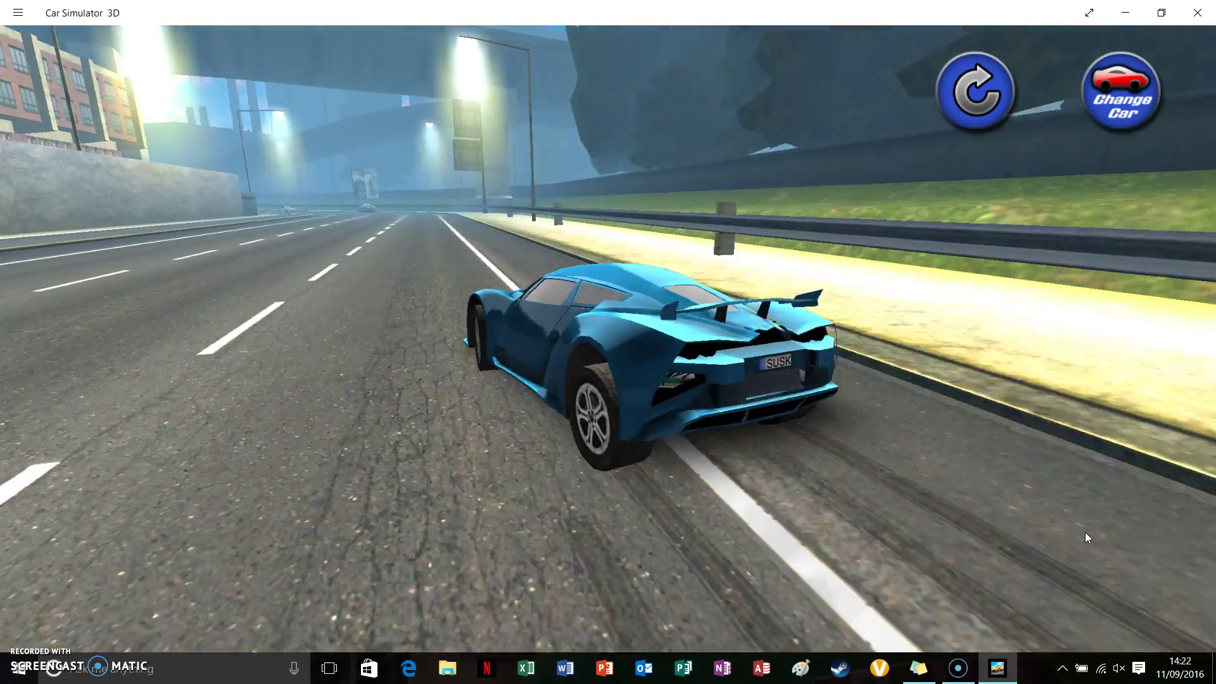
# Drift off the verge, pass the white car, and follow the road through the bend.
pyautogui.press('Left')
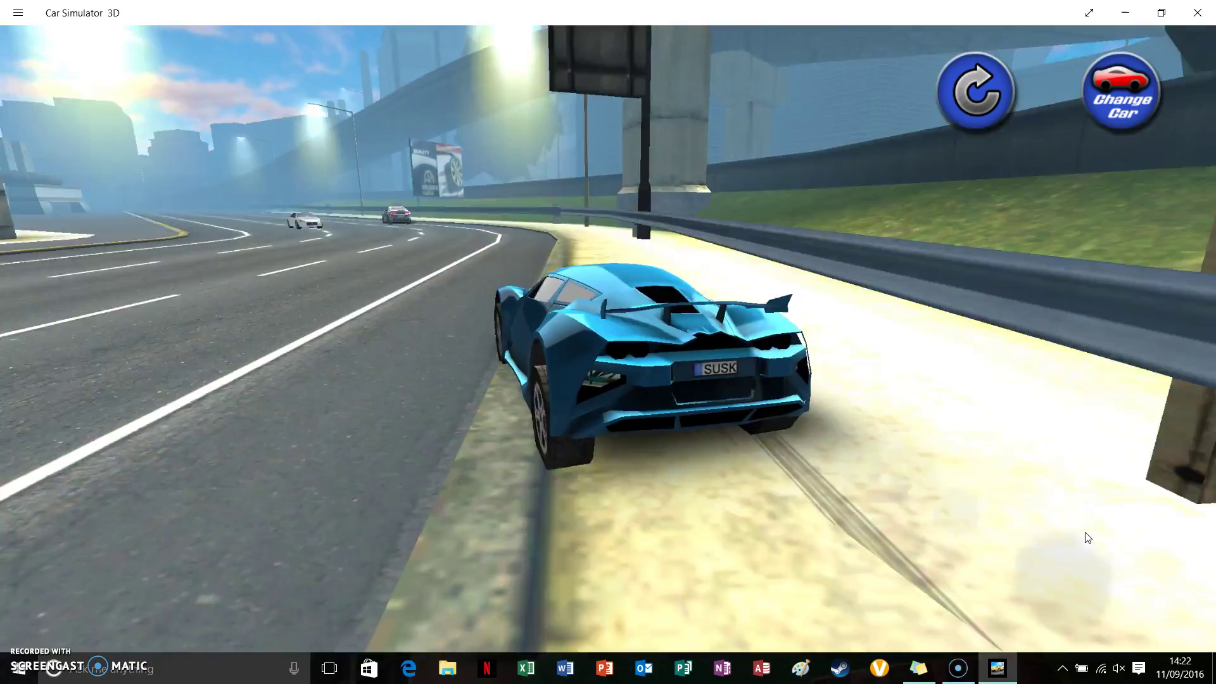
pyautogui.press('Right')
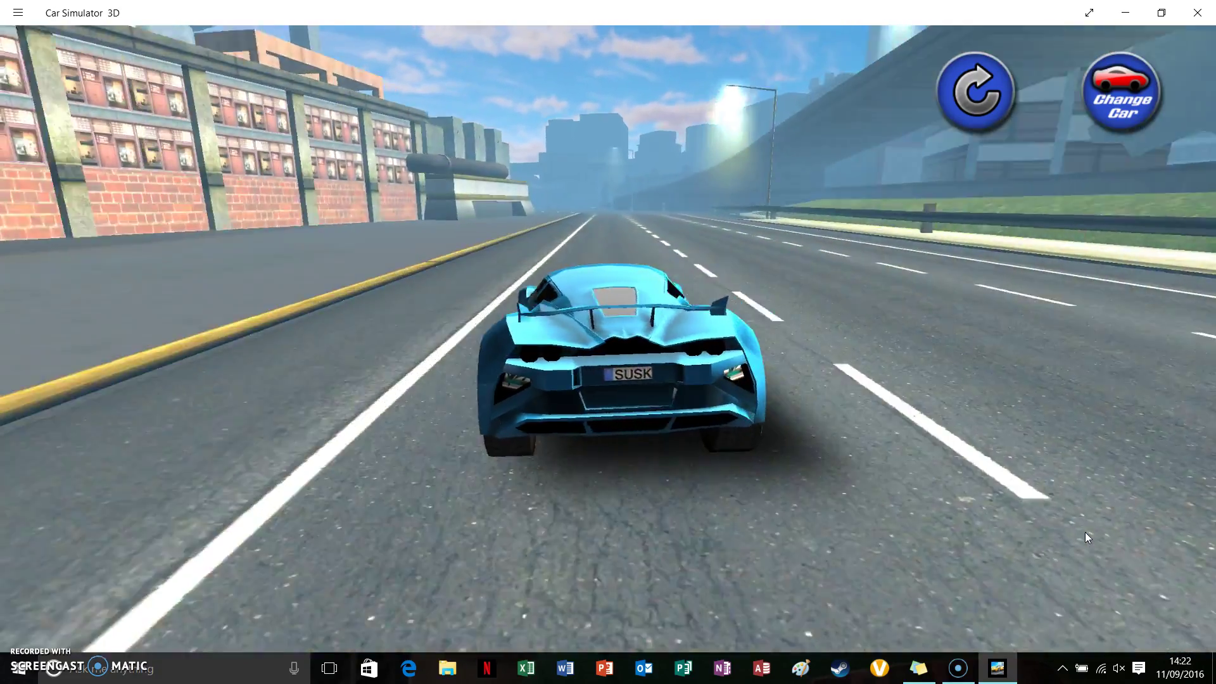
pyautogui.press('Right')
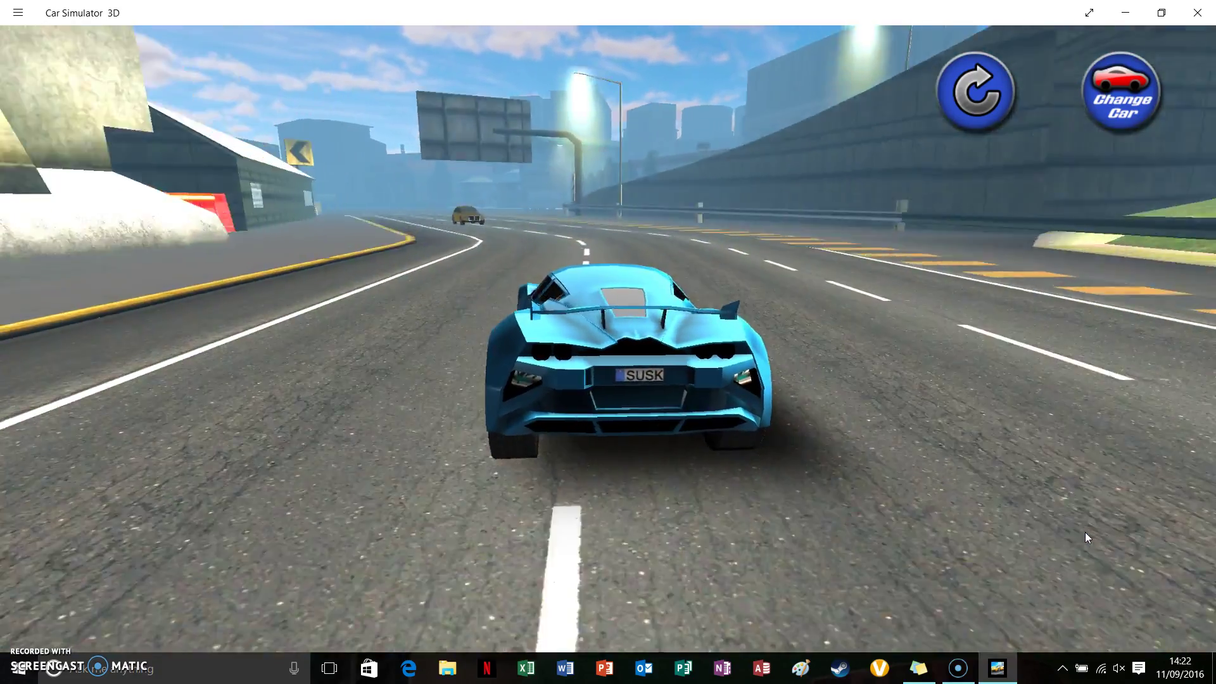
pyautogui.press('Left')
pyautogui.press('Right')
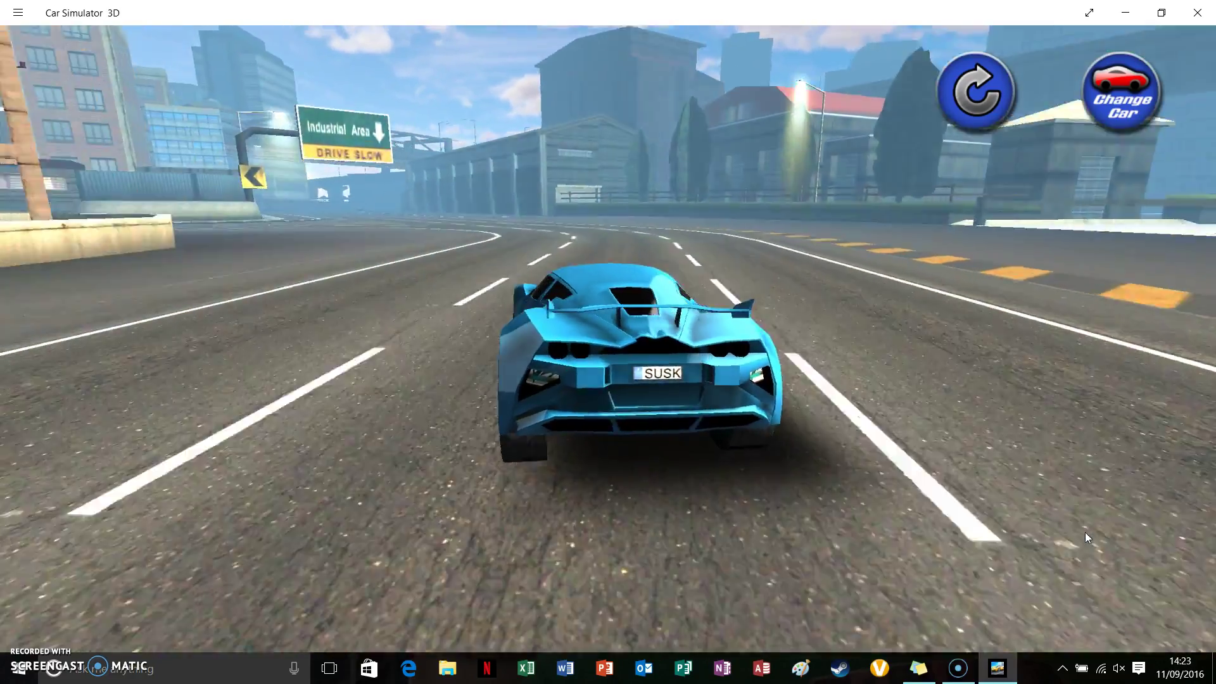
# Skid onto the shoulder by the wall, spin right, and return to the lanes.
pyautogui.press('Left')
pyautogui.press('Right')
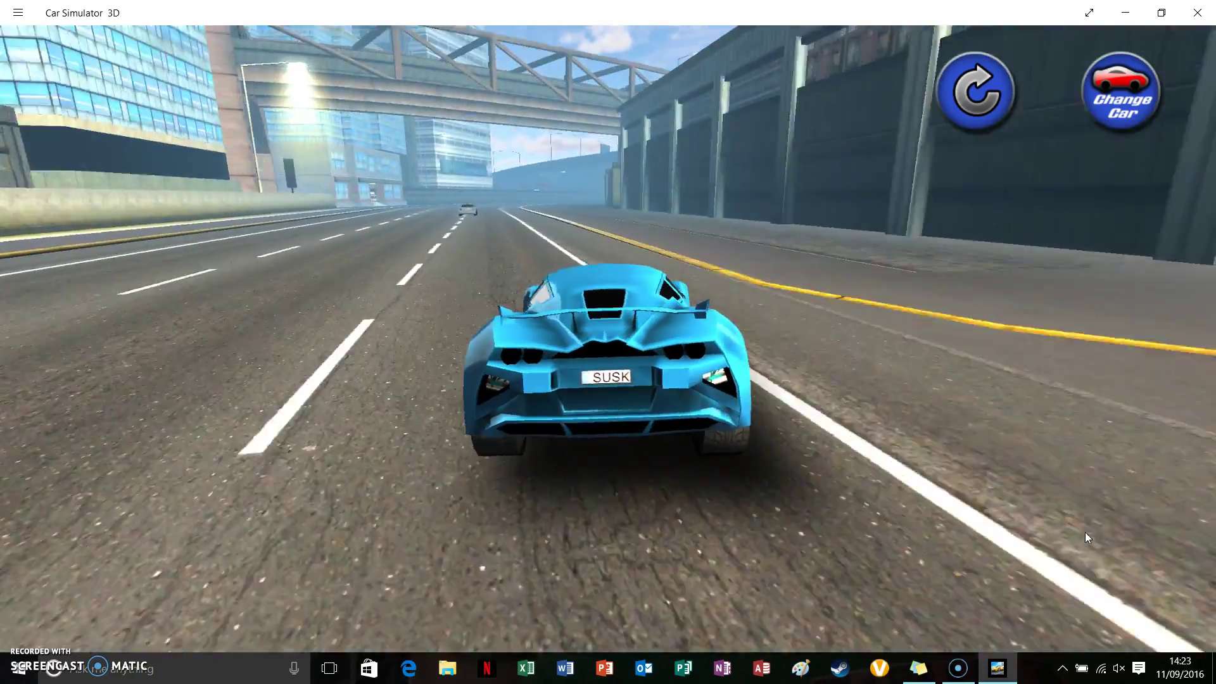
pyautogui.press('Left')
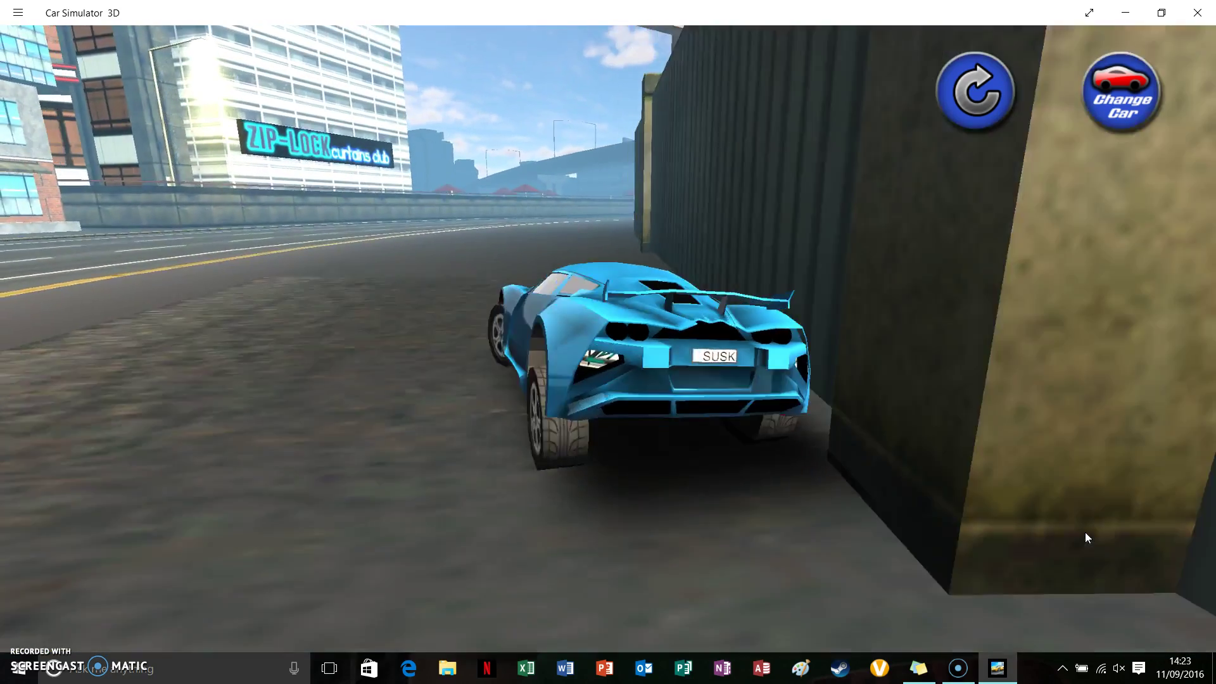
pyautogui.press('Right')
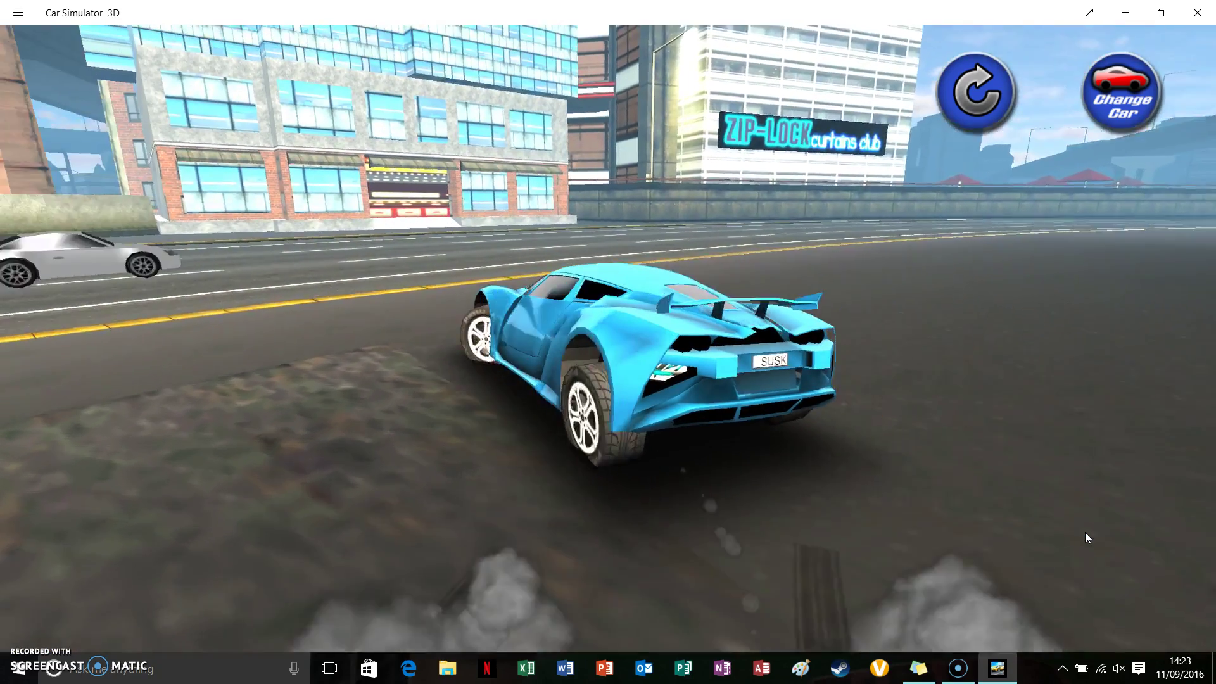
pyautogui.press('Left')
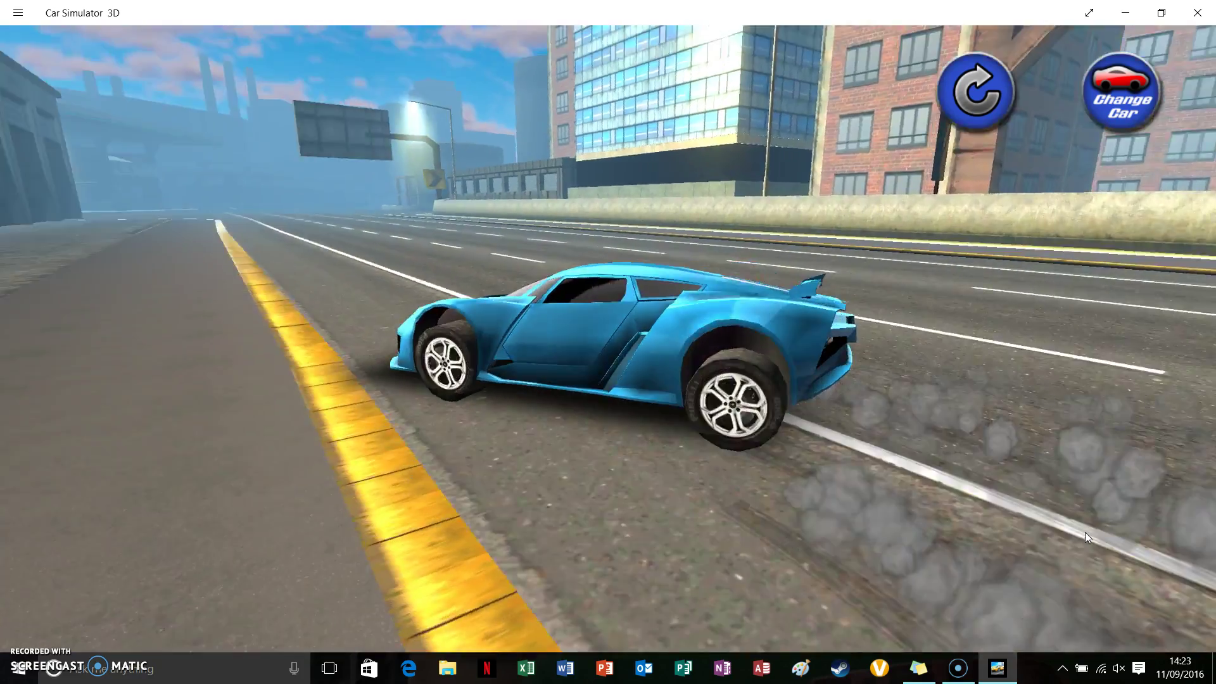
pyautogui.press('Right')
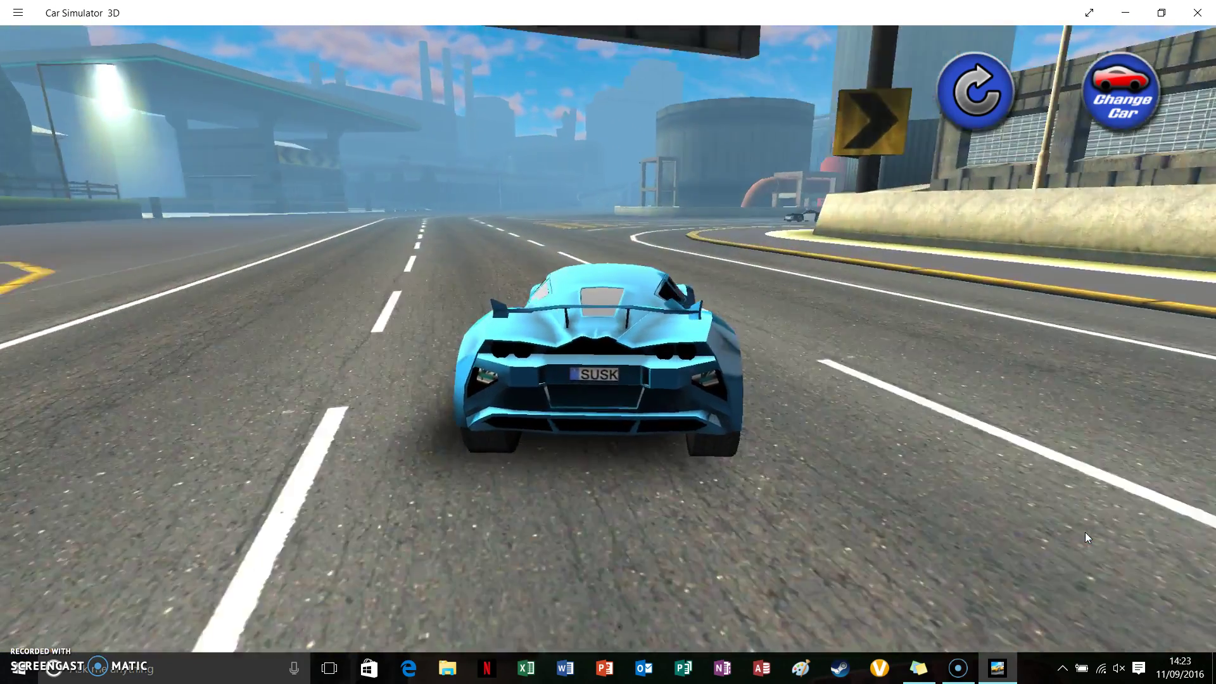
# Drift right then left, and straighten back onto the road.
pyautogui.press('Right')
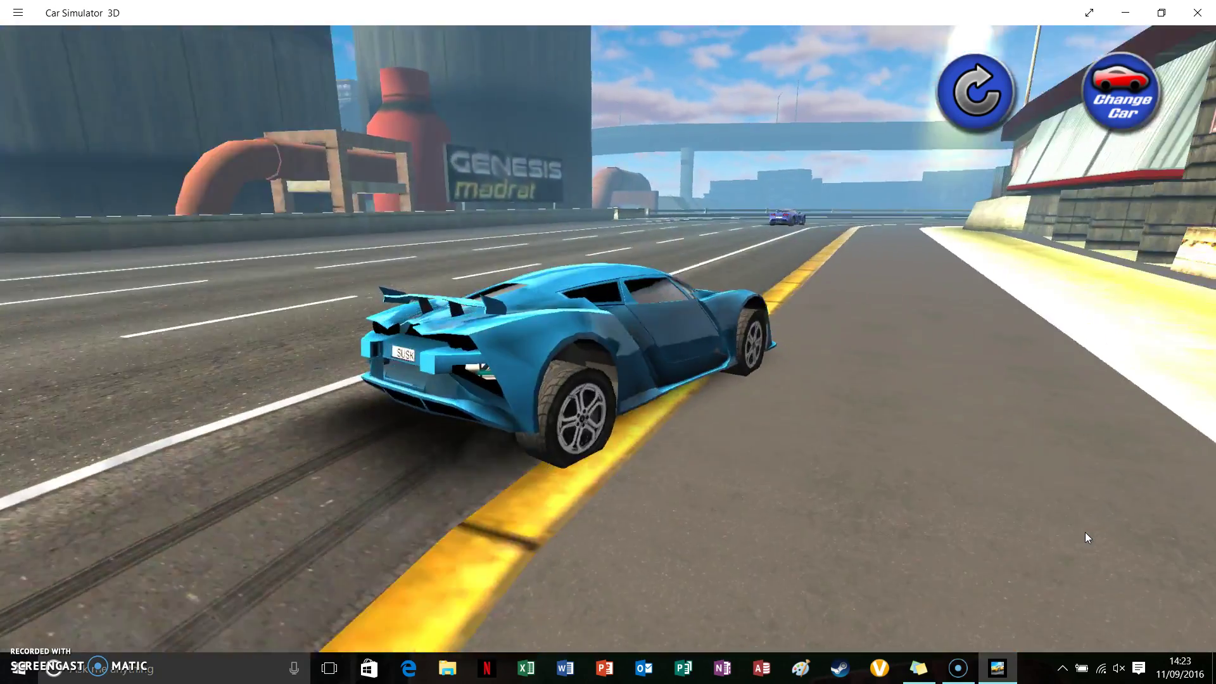
pyautogui.press('Left')
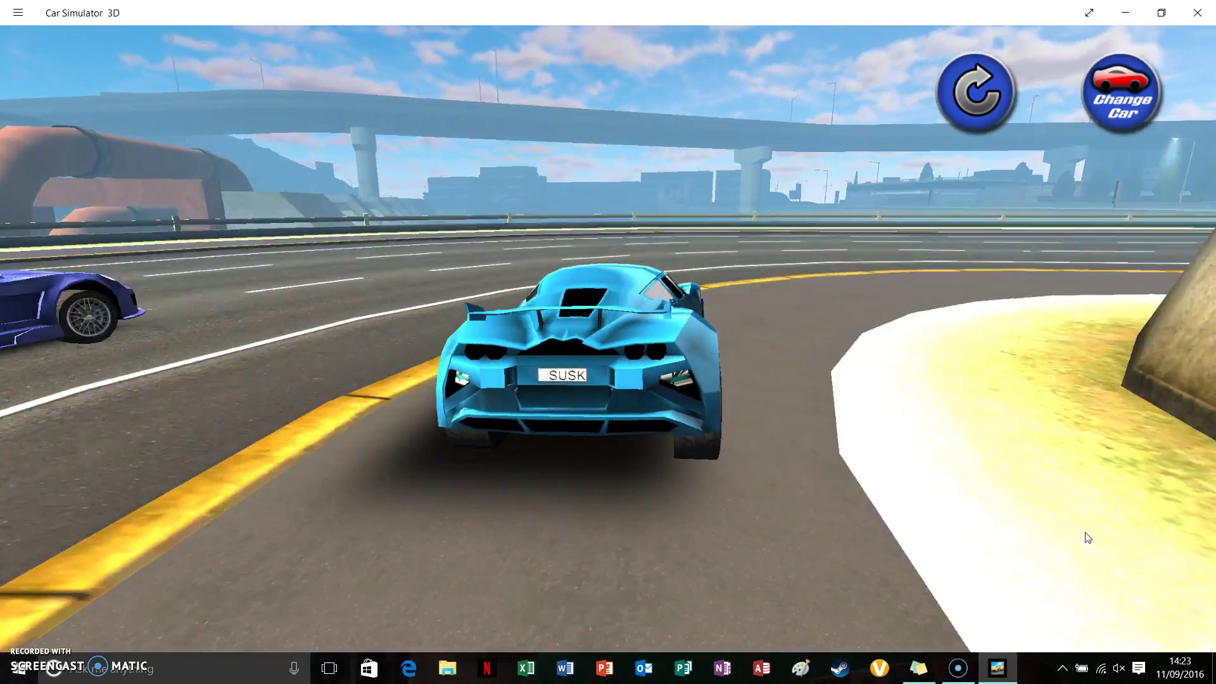
pyautogui.press('Up')
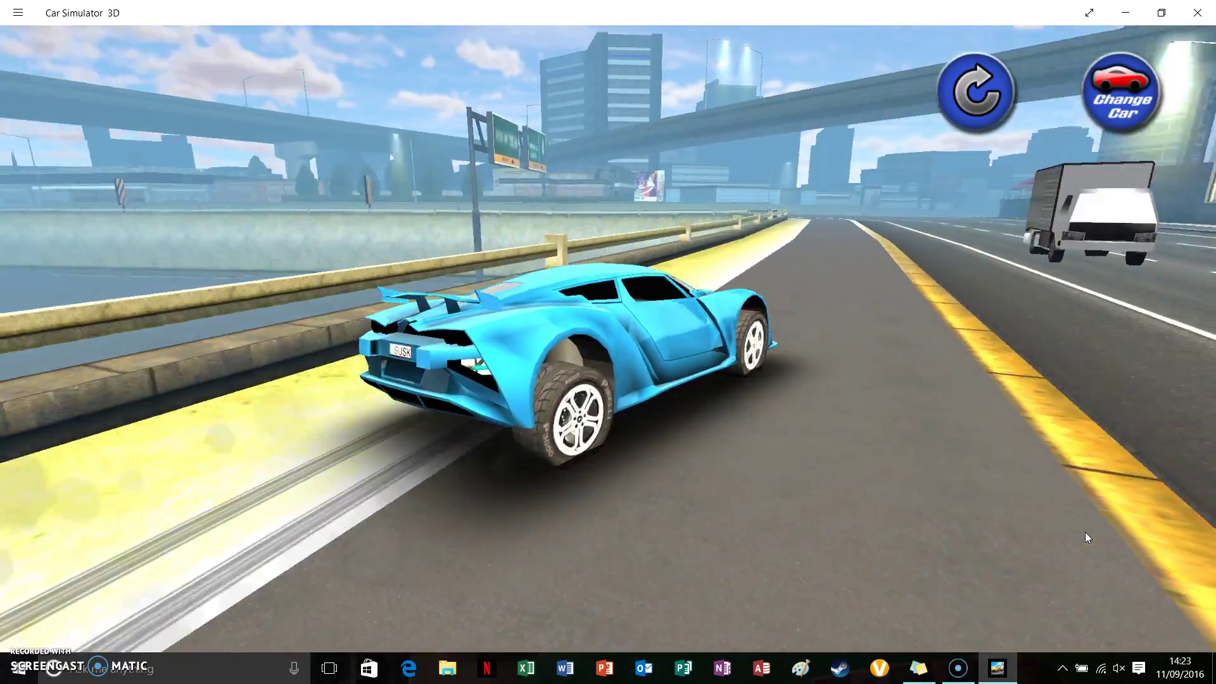
pyautogui.press('Left')
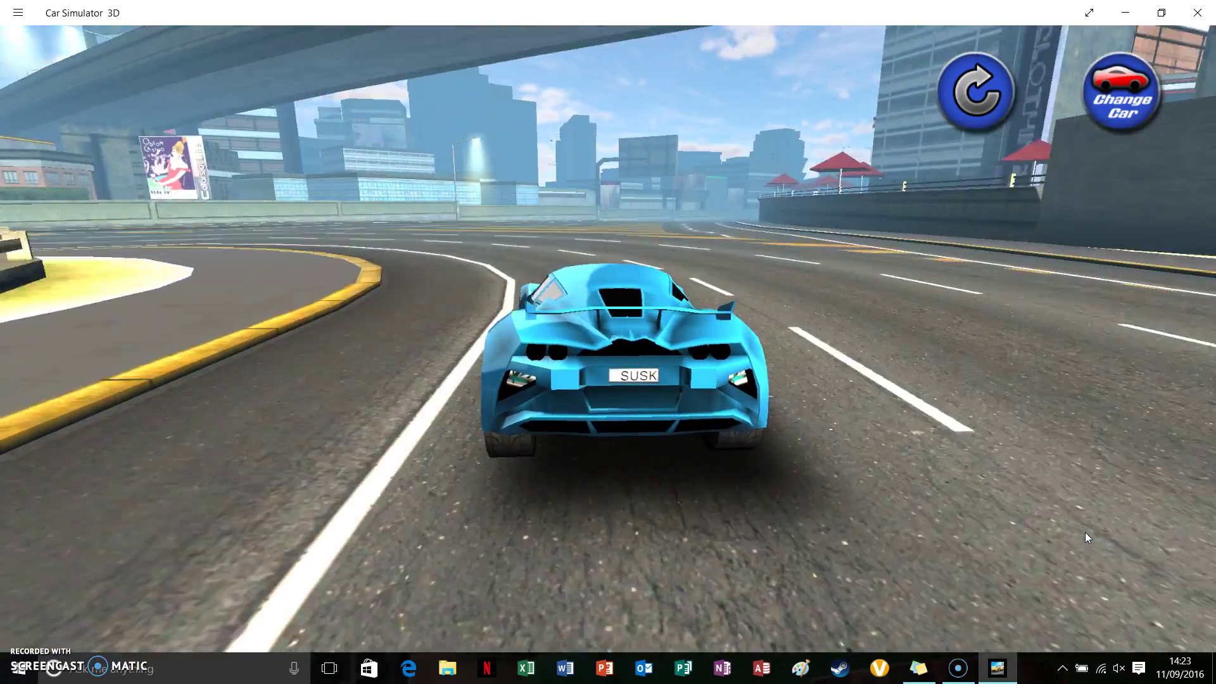
# Drift right over the stripes through the curve, correcting away from the left curb.
pyautogui.press('Right')
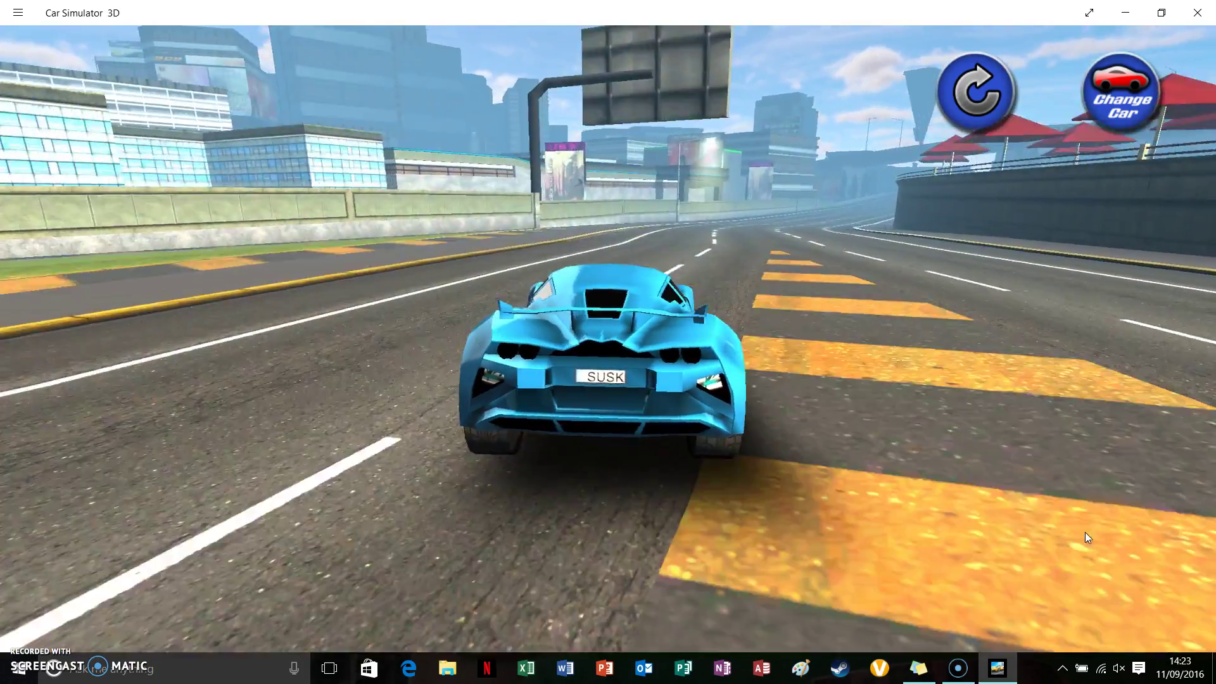
pyautogui.press('Right')
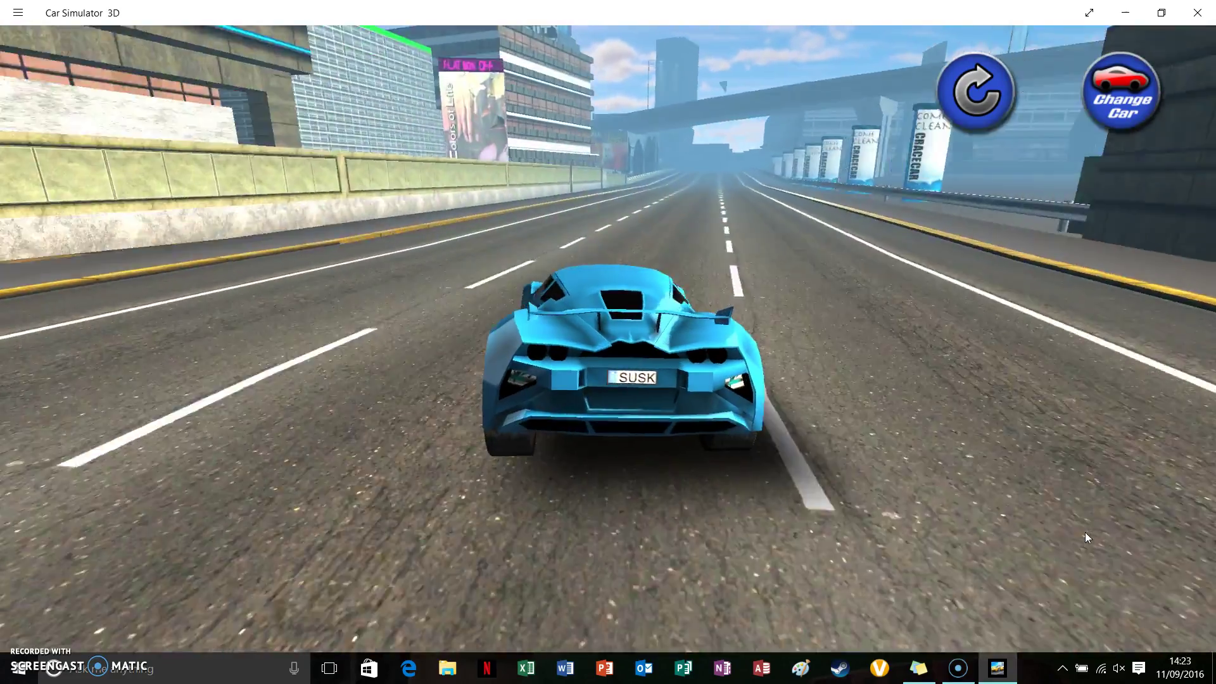
pyautogui.press('Right')
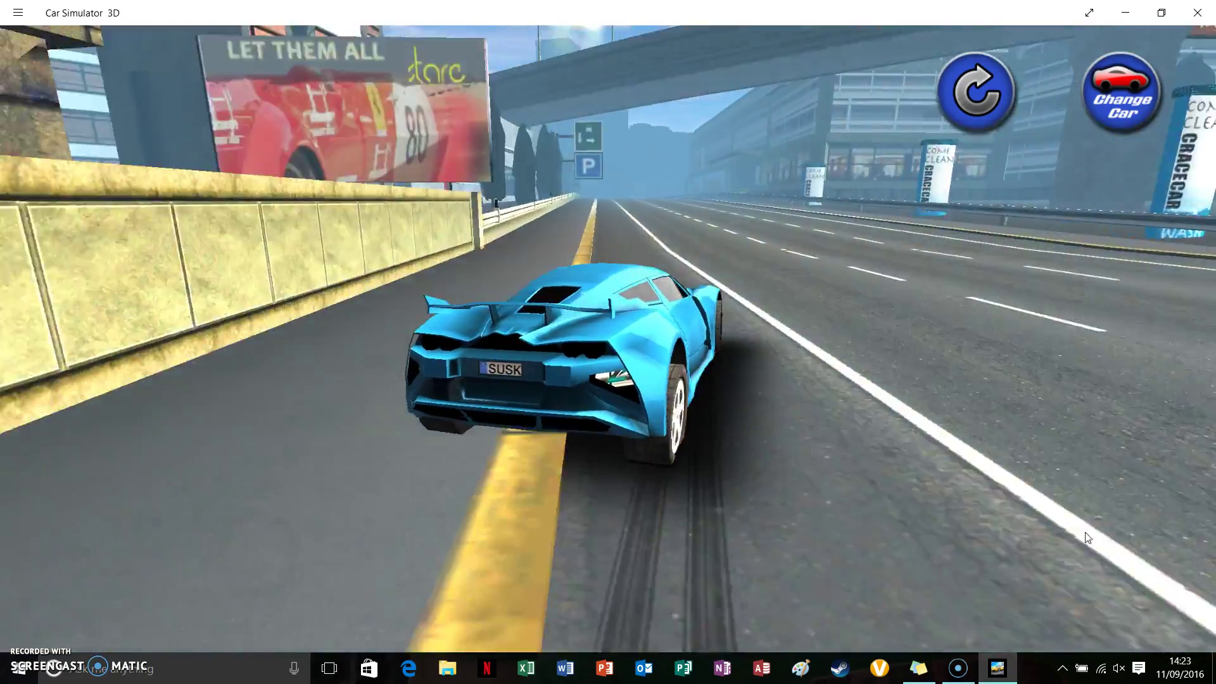
pyautogui.press('Left')
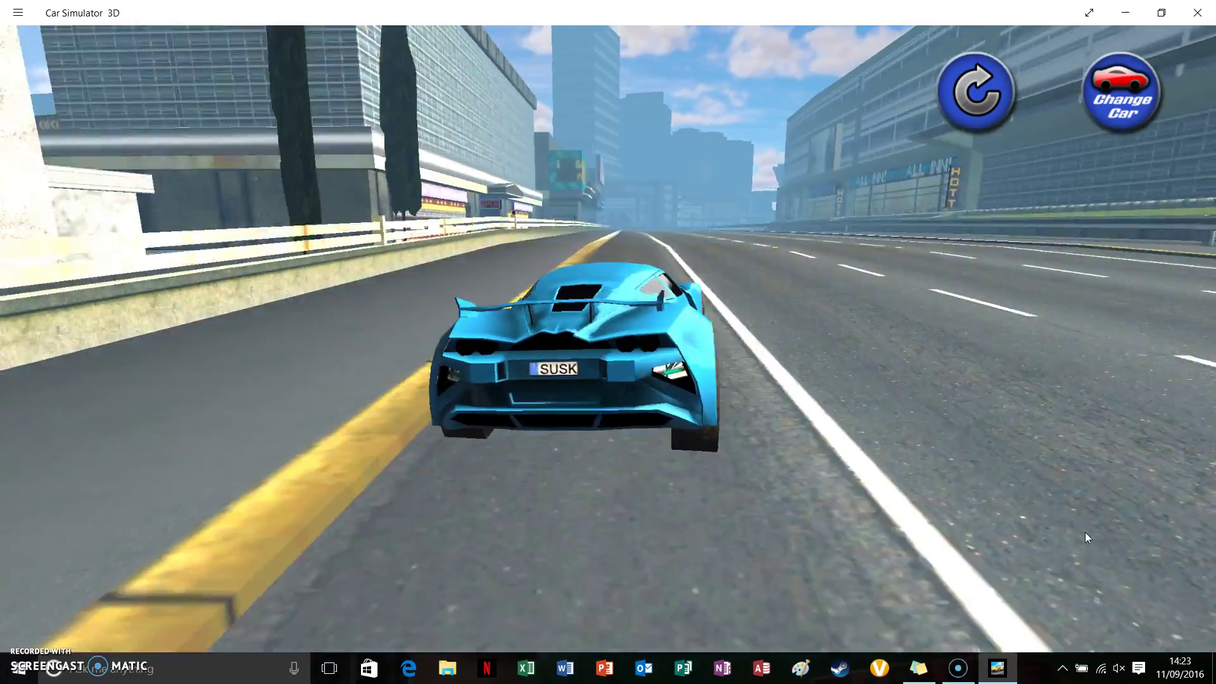
pyautogui.press('Right')
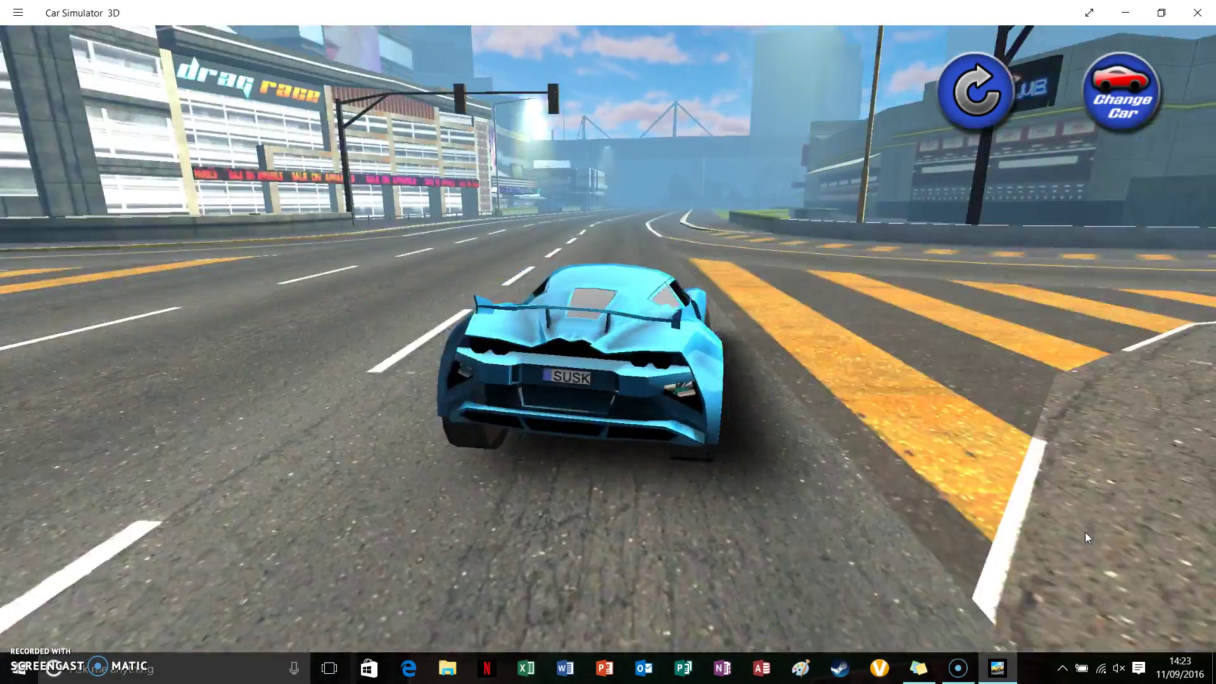
# Drift left onto the grass and ramp, then steer off the pavement into the lane.
pyautogui.press('Left')
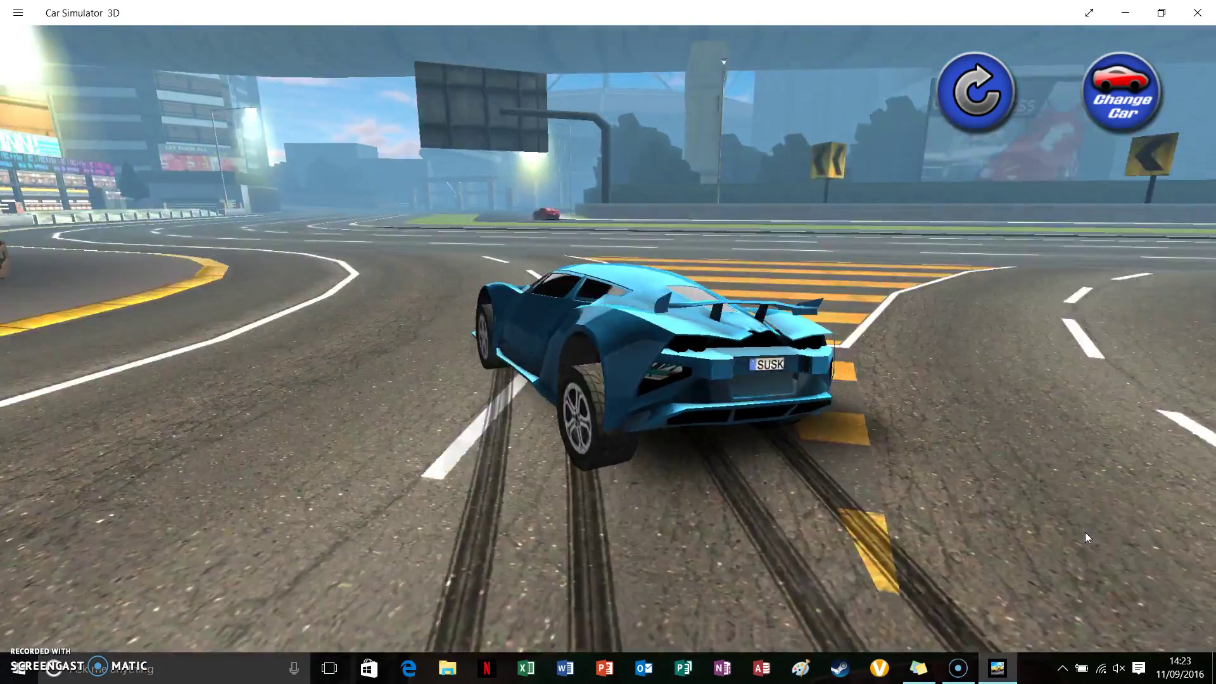
pyautogui.press('Left')
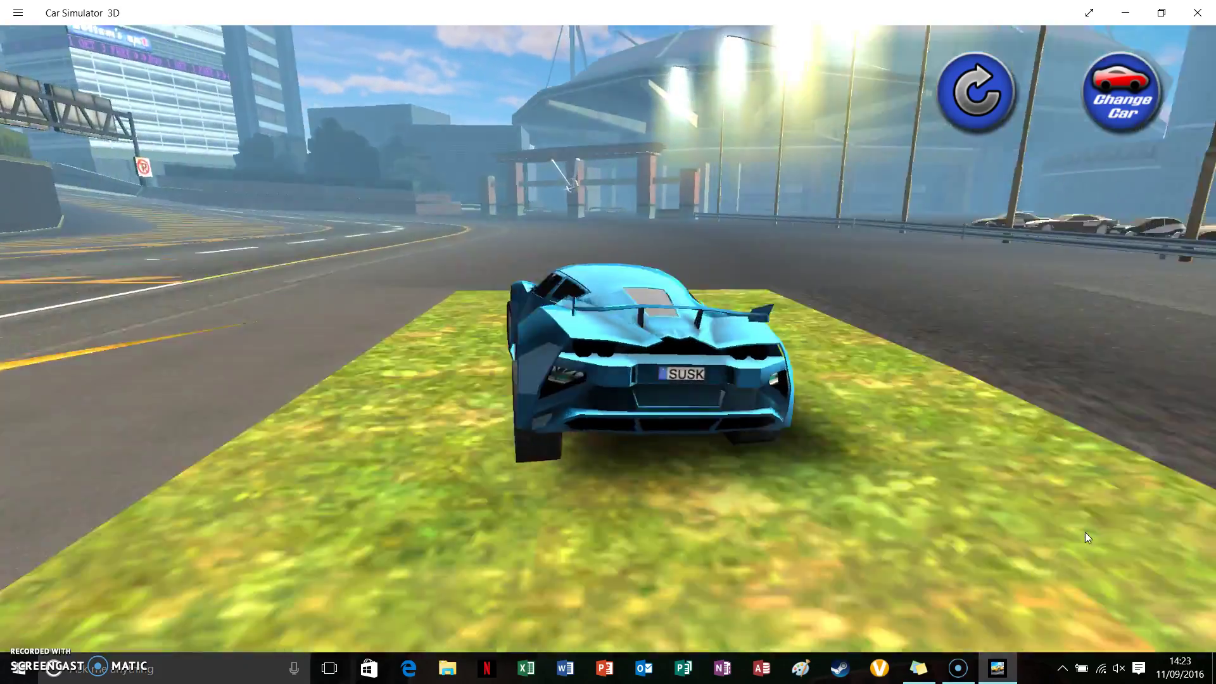
pyautogui.press('Right')
pyautogui.press('Left')
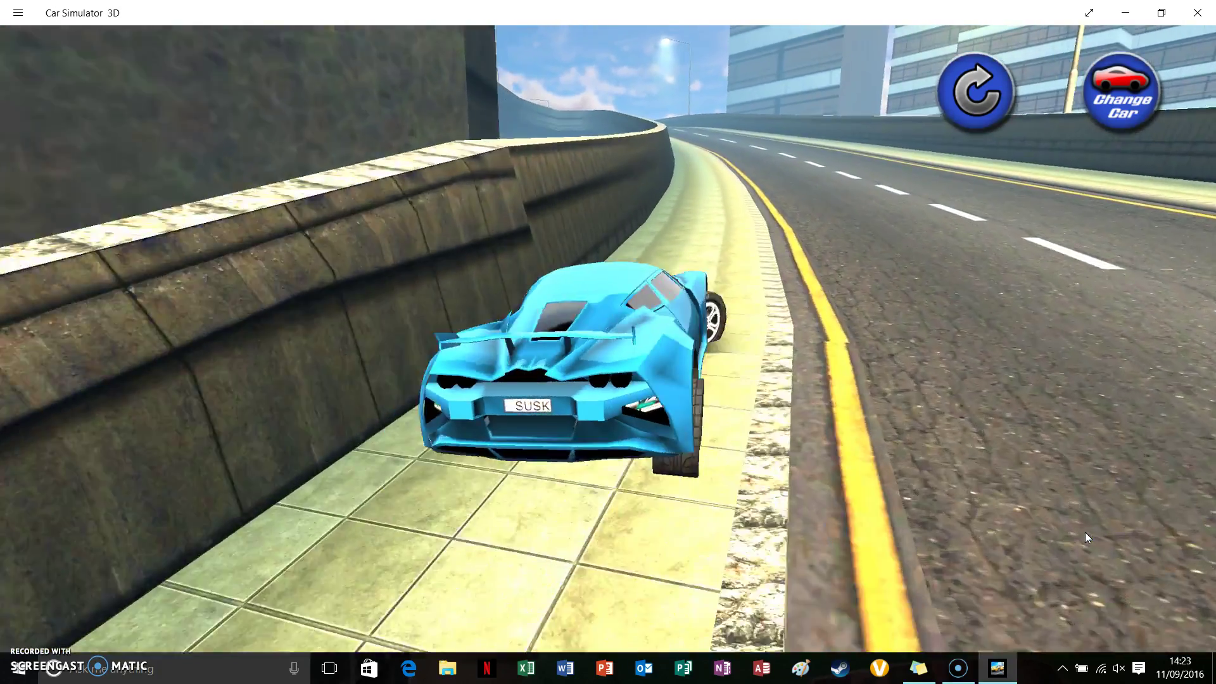
pyautogui.press('Right')
pyautogui.press('Right')
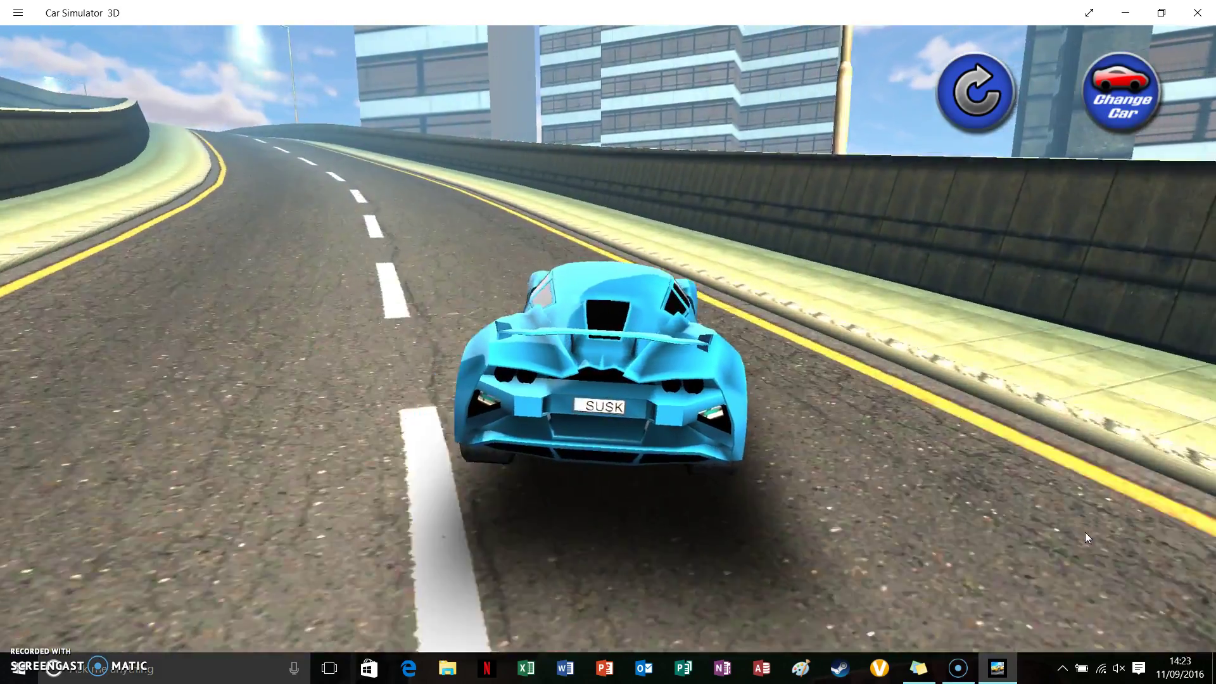
pyautogui.press('Right')
# Cross back to the road centre, then veer onto the curb beside the wall.
pyautogui.press('Left')
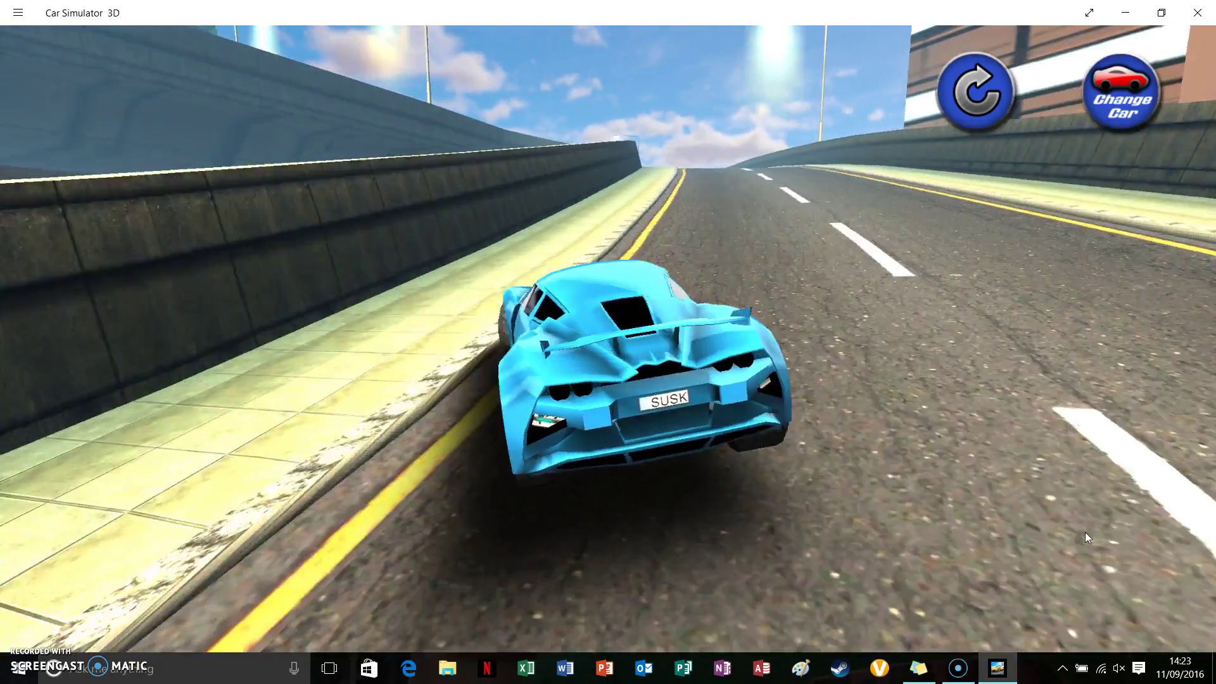
pyautogui.press('Right')
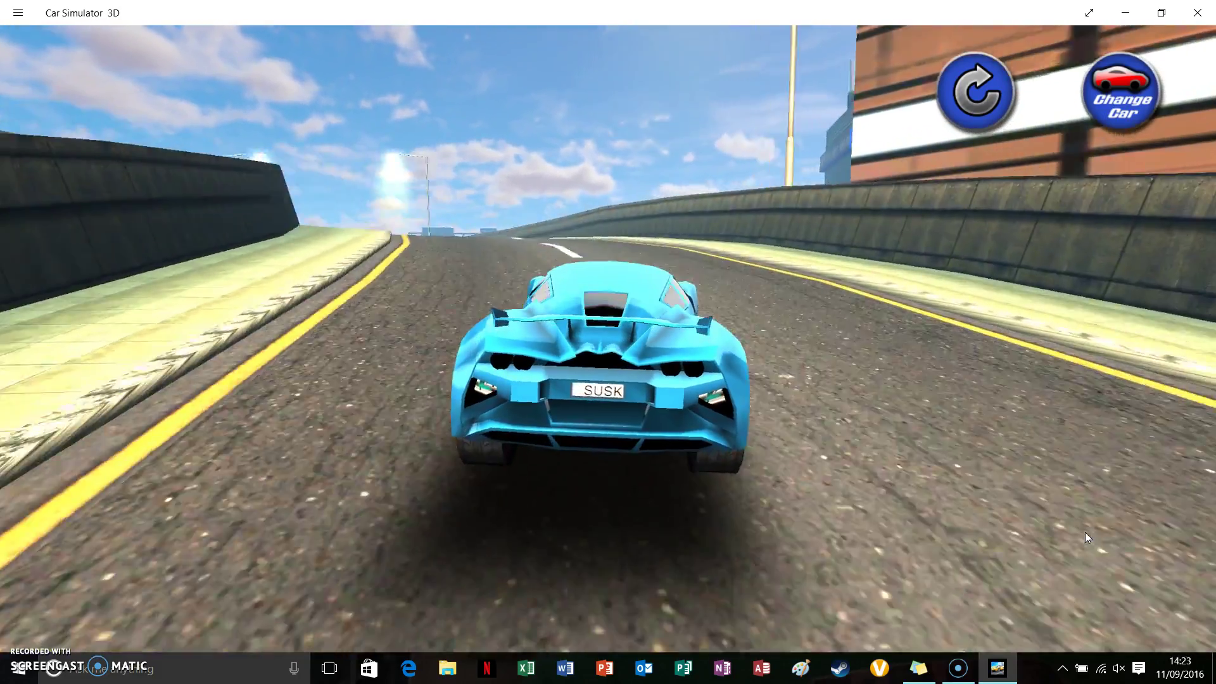
pyautogui.press('Right')
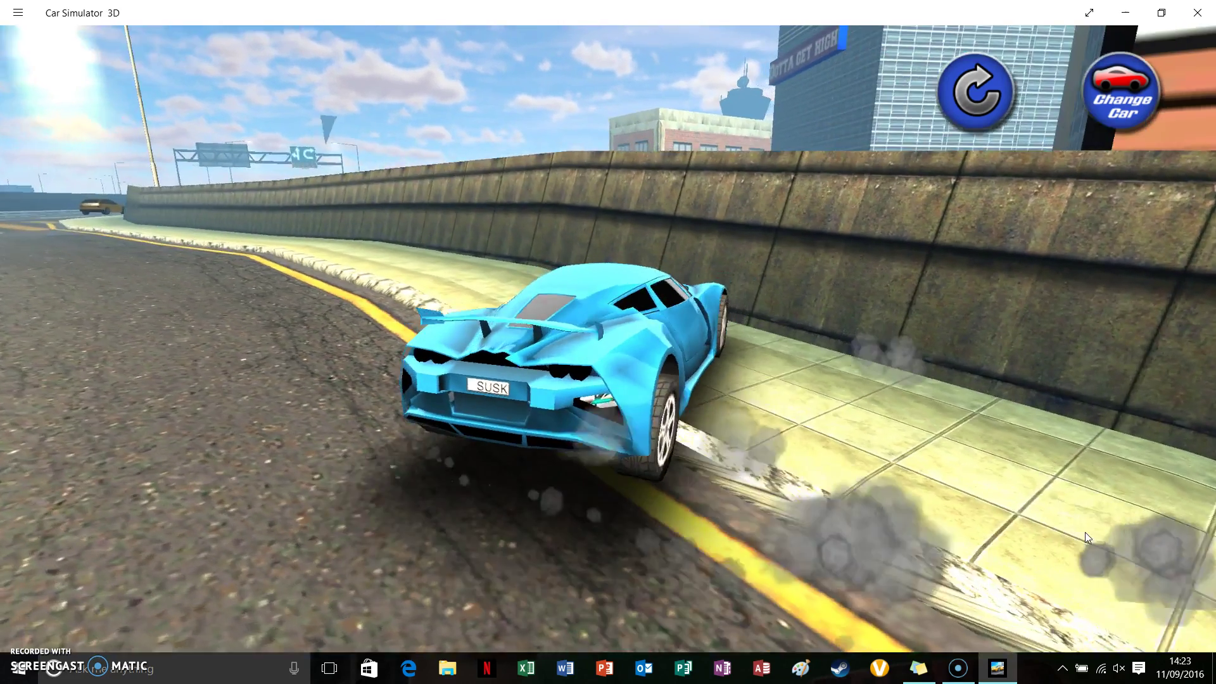
pyautogui.press('Left')
pyautogui.press('Left')
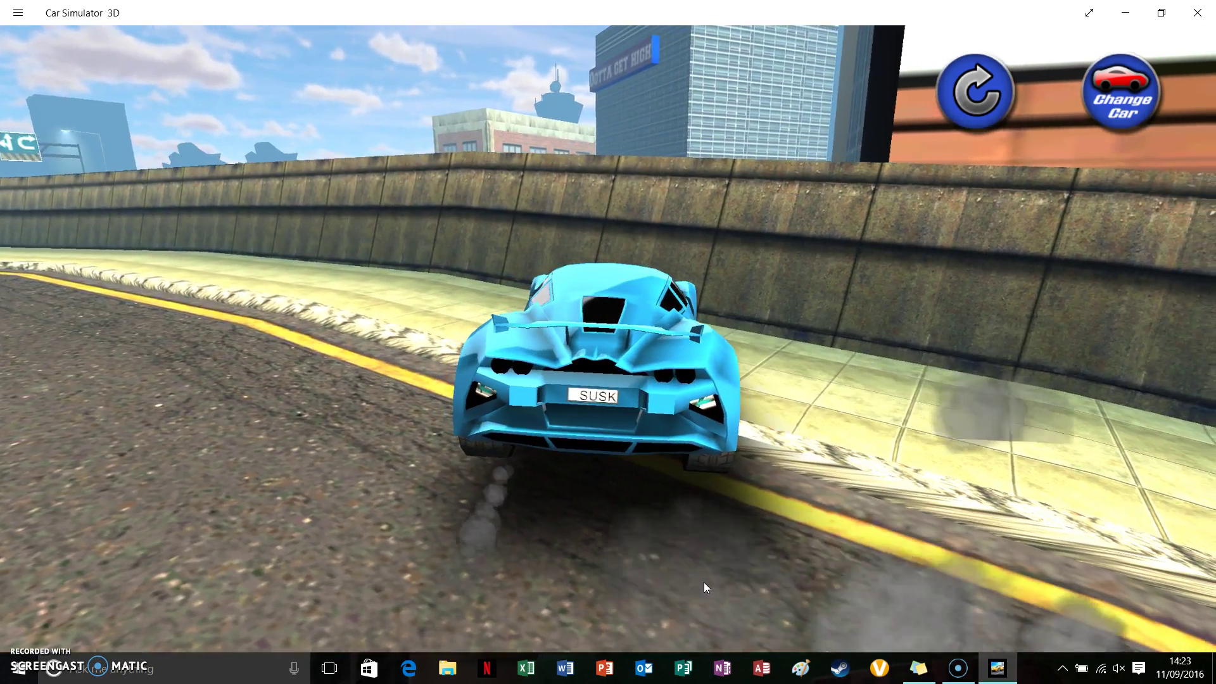
# Spin the car side-on and around on the curb, then drive back and straighten.
pyautogui.press('Right')
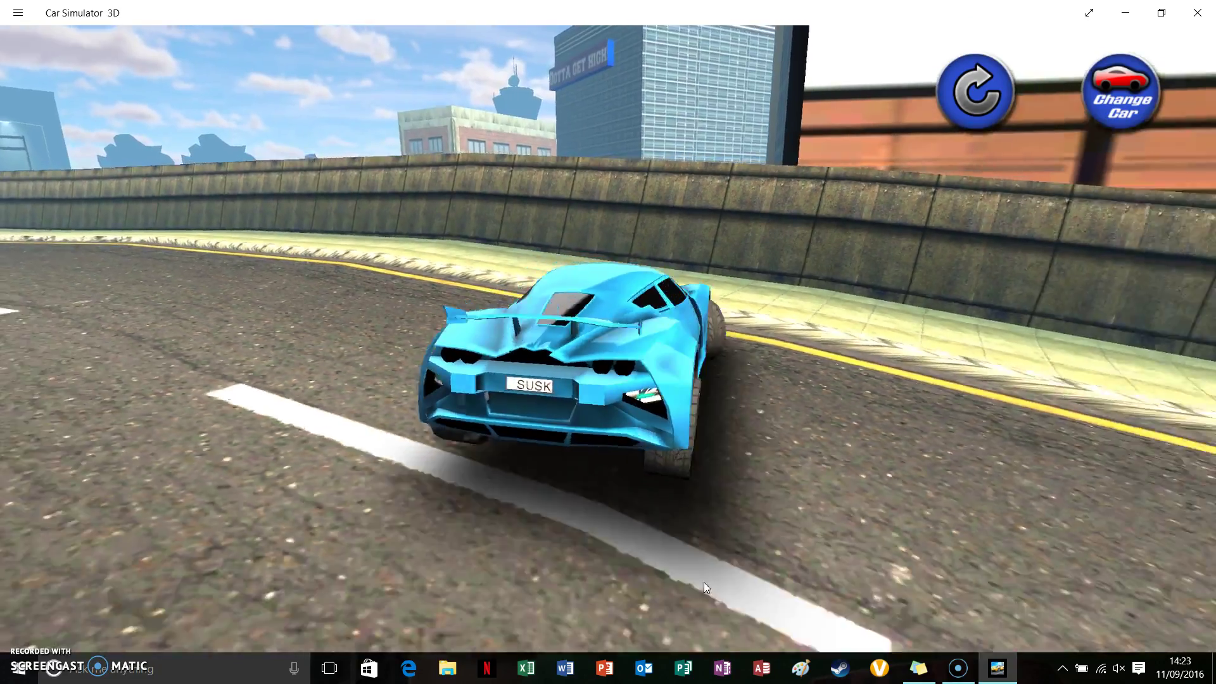
pyautogui.press('Right')
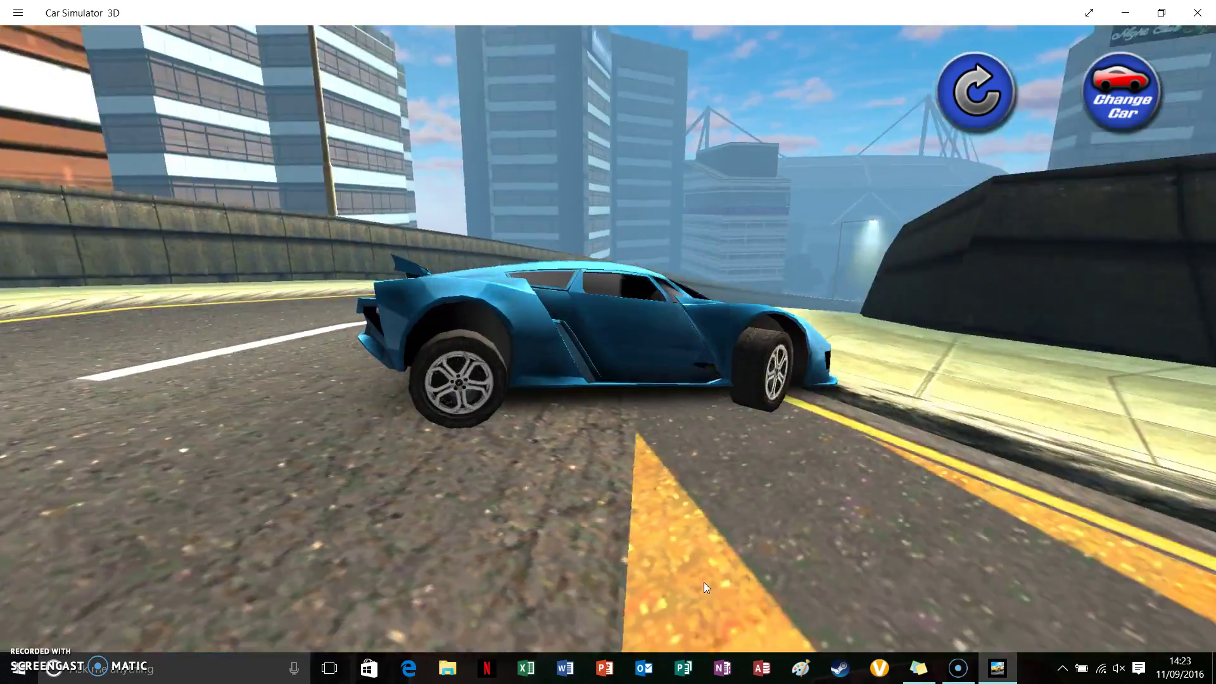
pyautogui.press('Right')
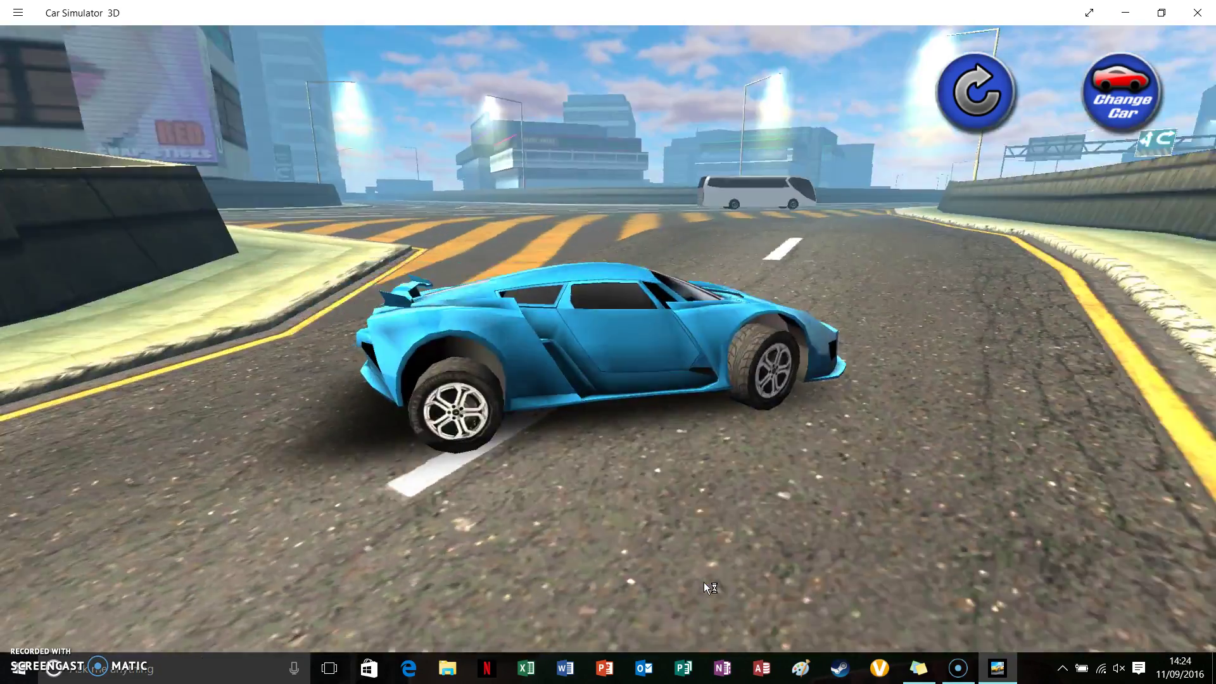
pyautogui.press('Up')
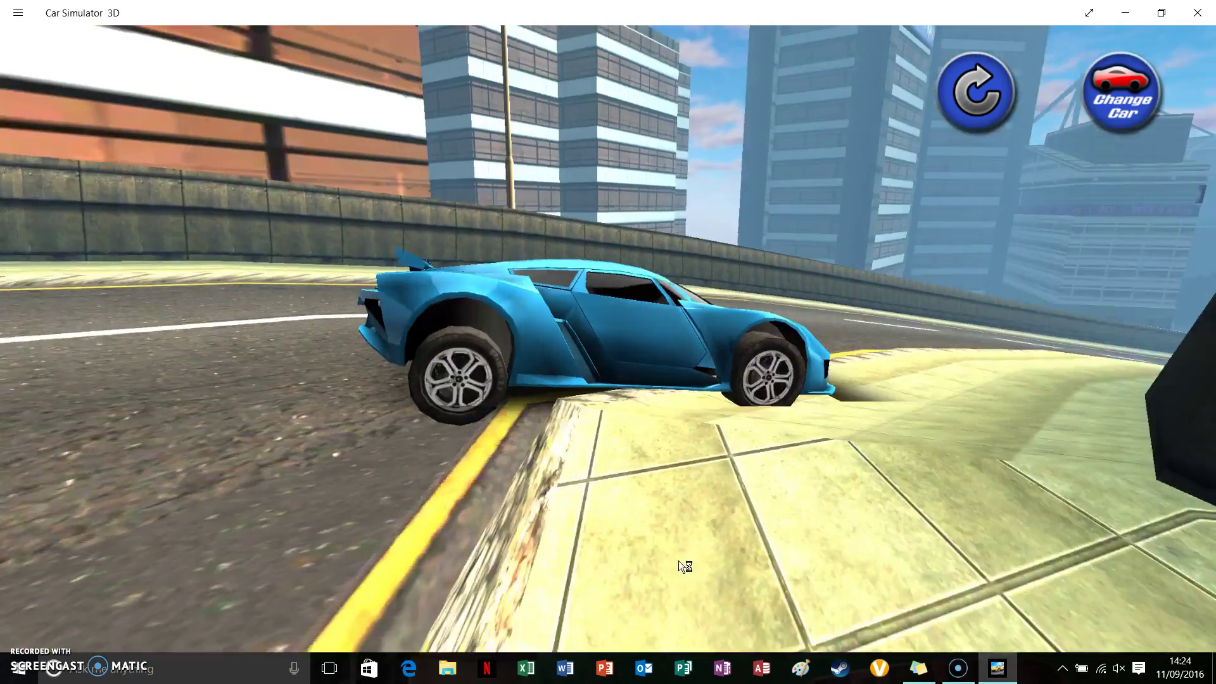
pyautogui.press('Up')
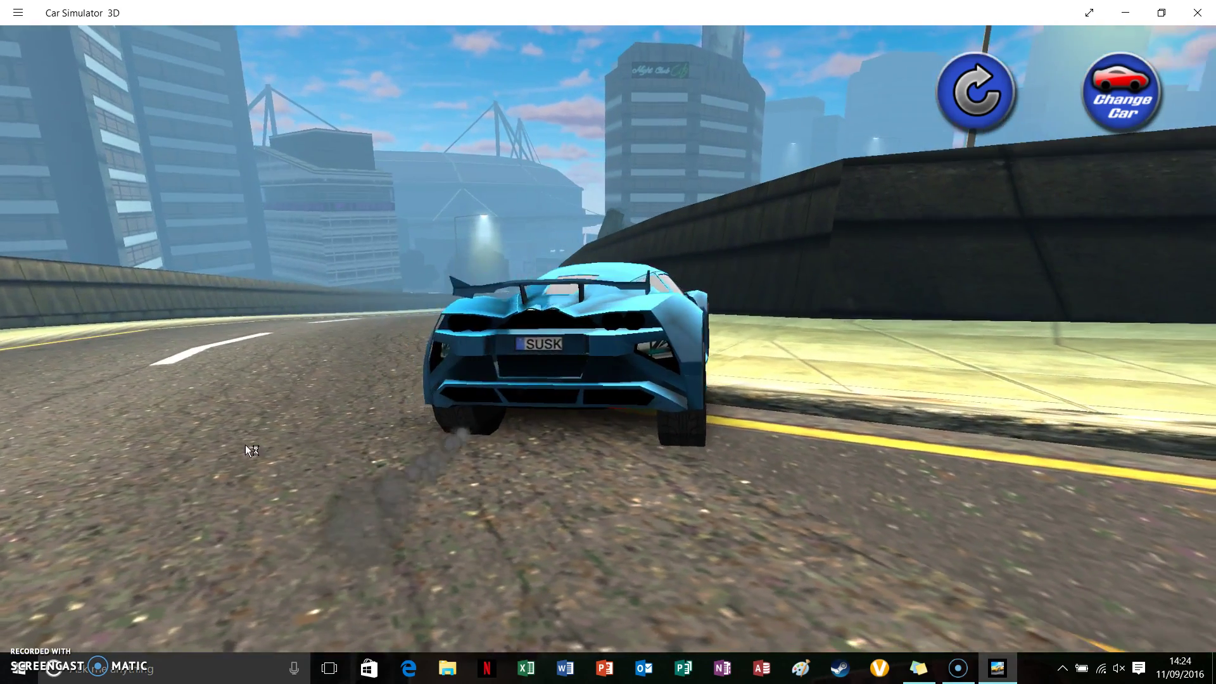